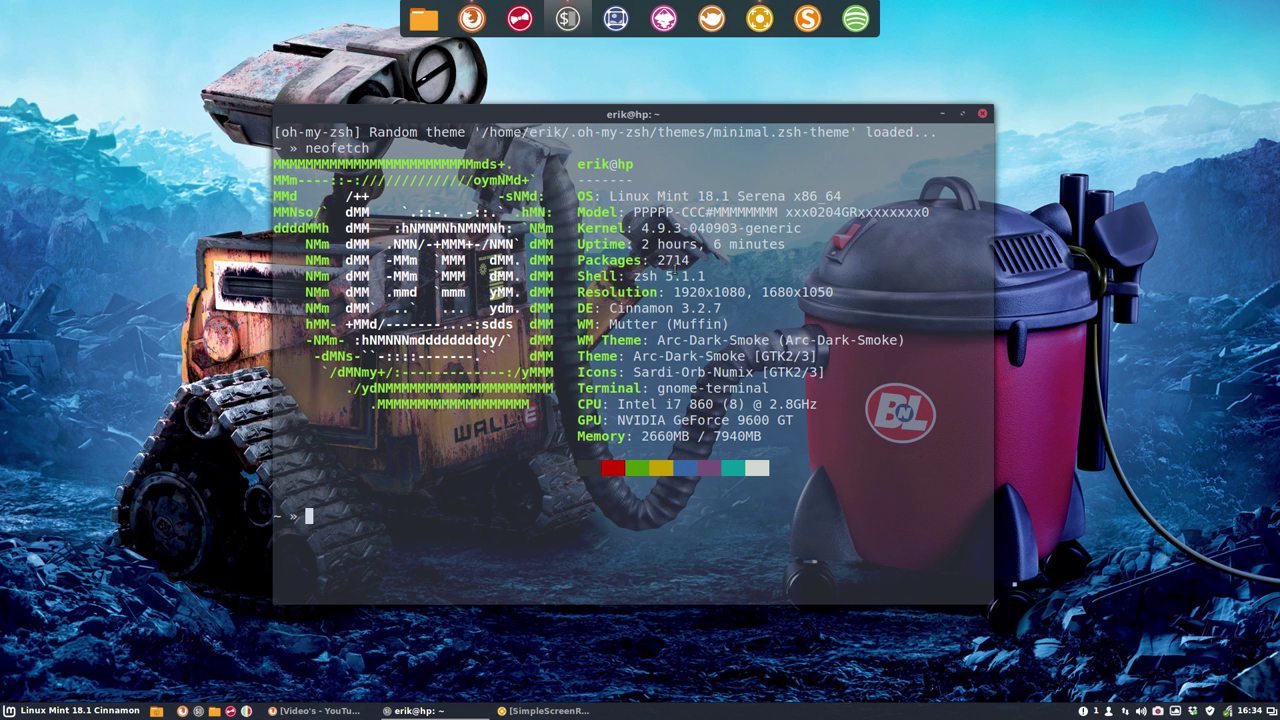
Step: Highlight 'Sardi-Orb' in neofetch's Icons line, then close the terminal
{"action": "left_click_drag", "start_coordinate": [634, 371], "coordinate": [706, 372]}
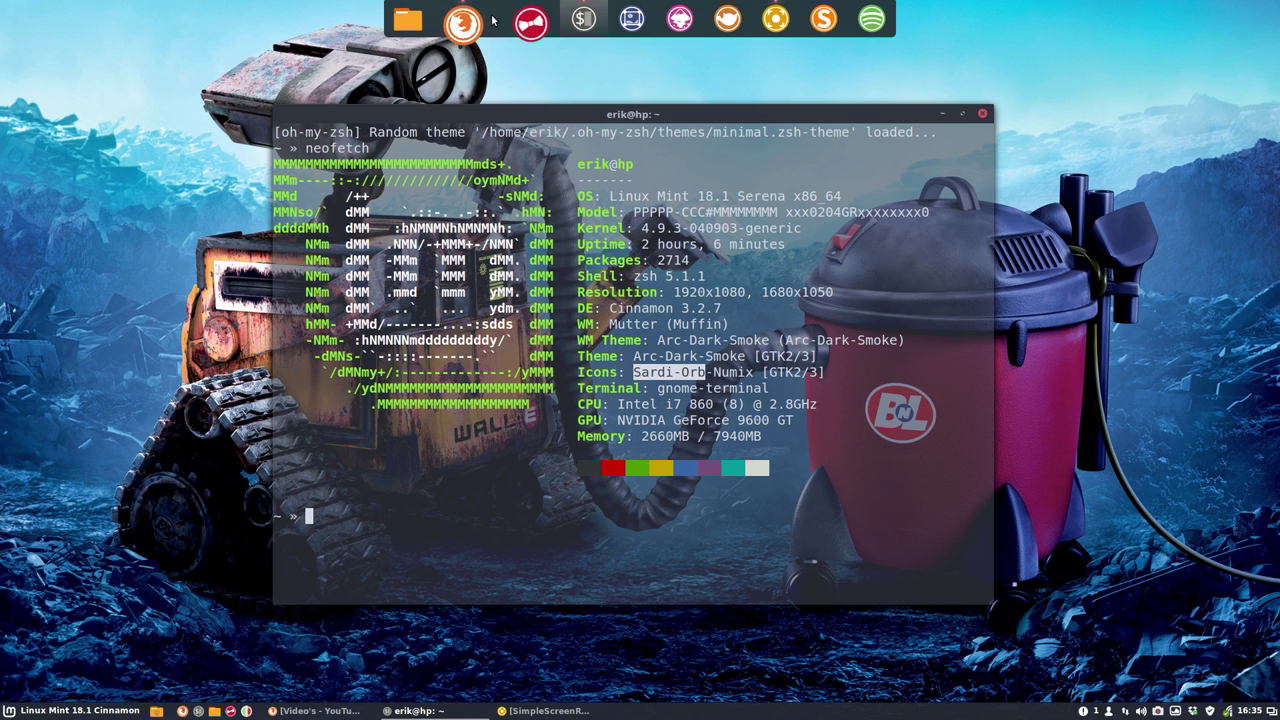
{"action": "left_click", "coordinate": [984, 117]}
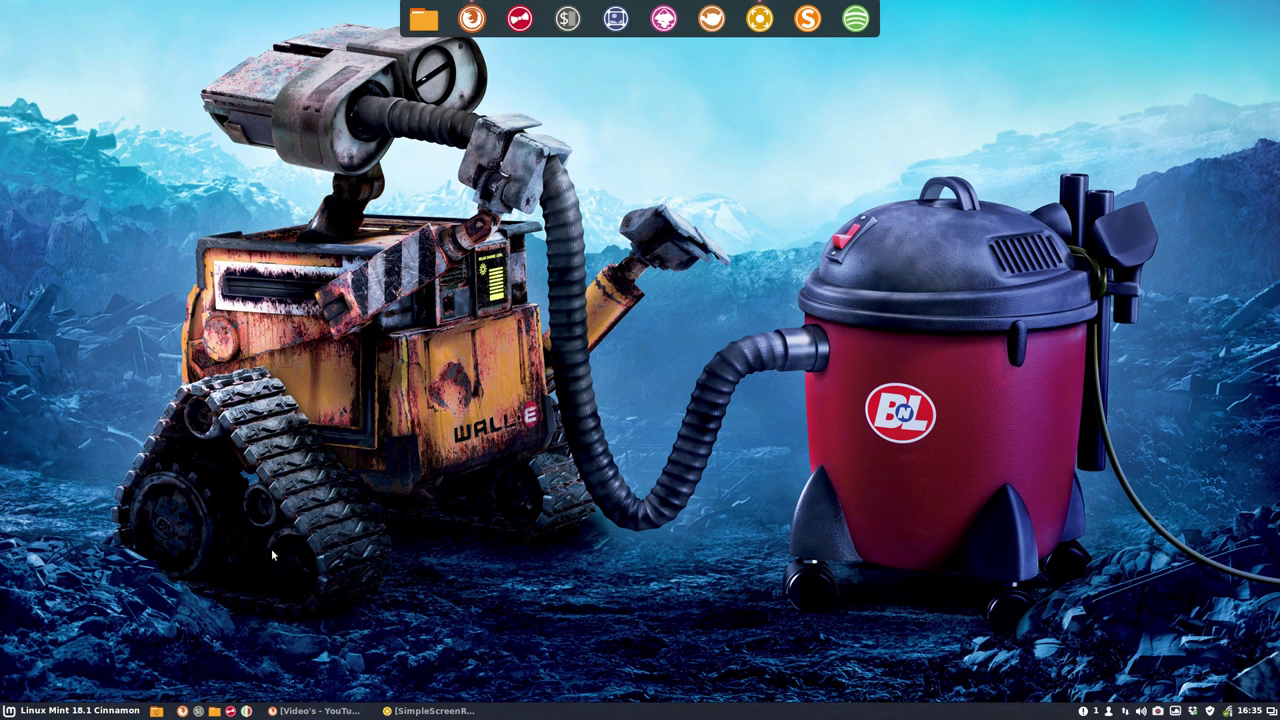
{"action": "left_click", "coordinate": [520, 18]}
{"action": "left_click", "coordinate": [745, 311]}
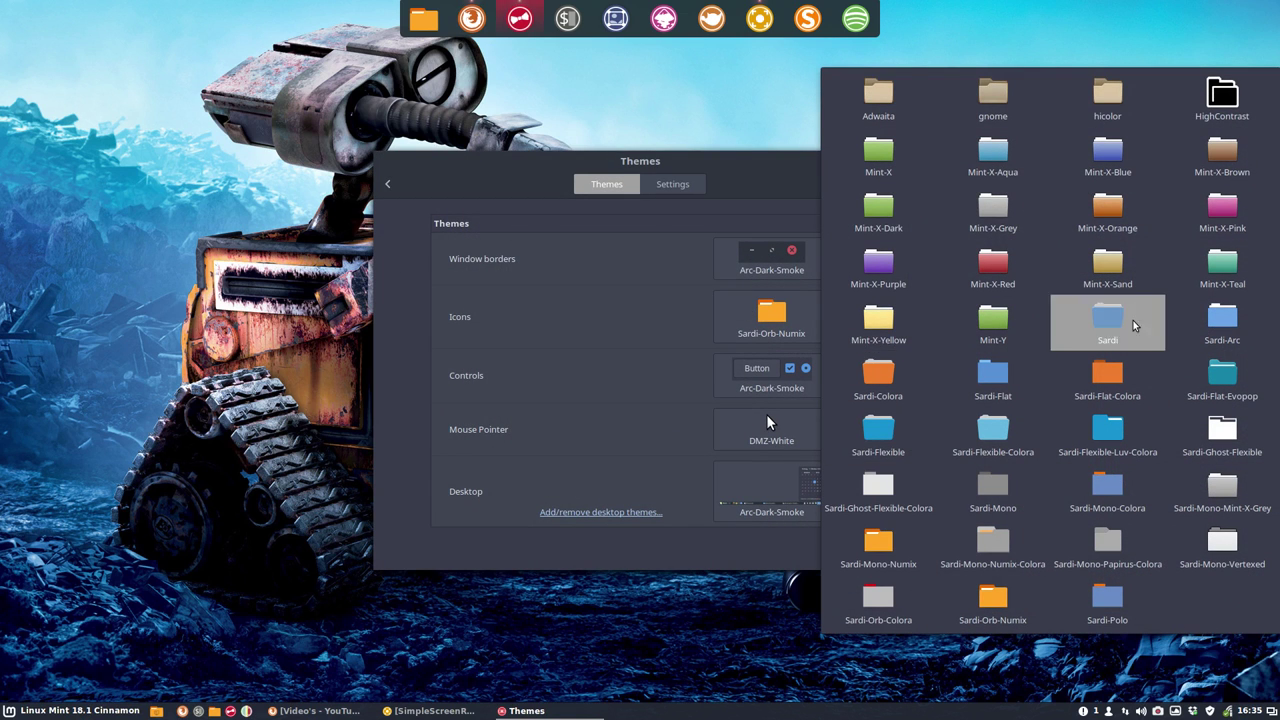
{"action": "left_click", "coordinate": [743, 170]}
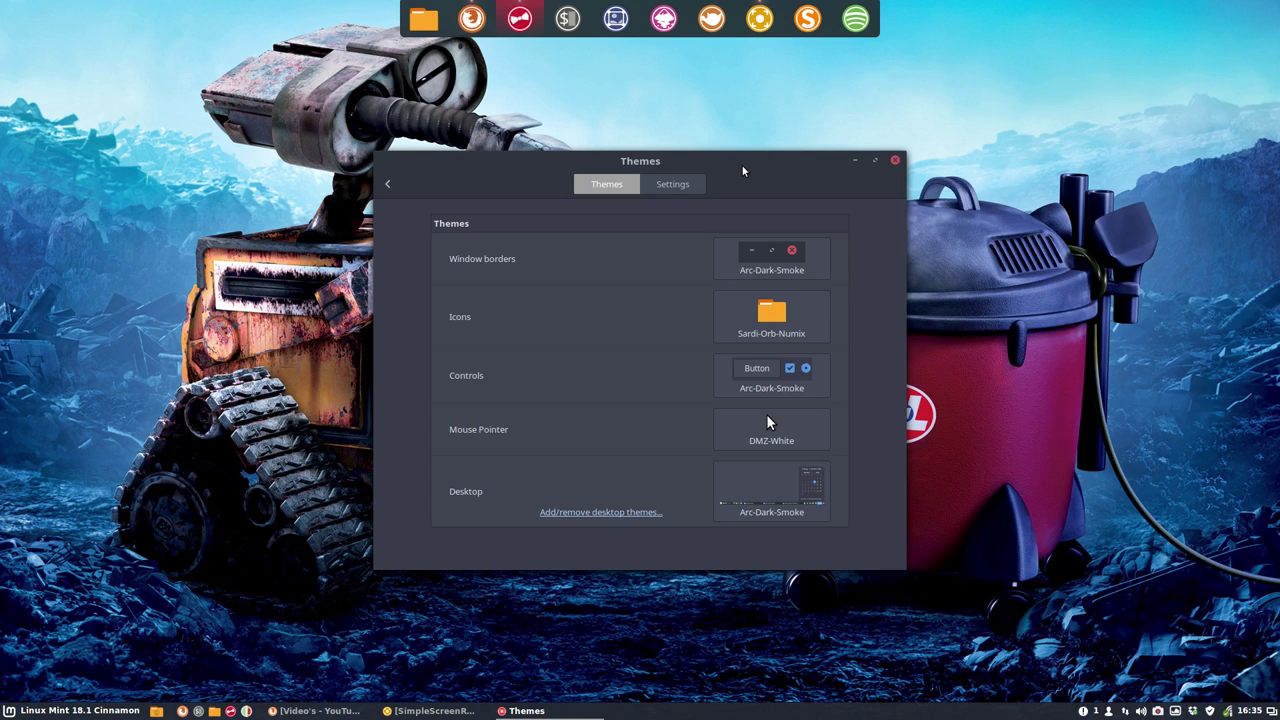
{"action": "left_click", "coordinate": [895, 160]}
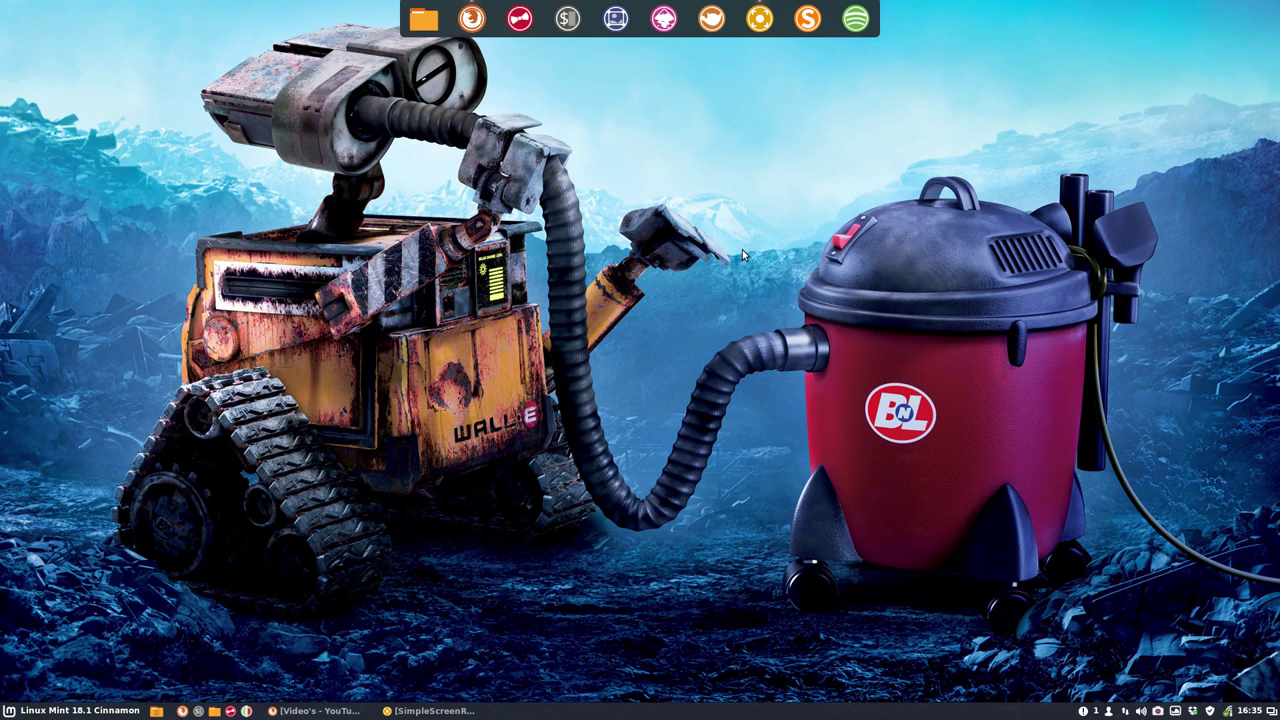
Step: In a new terminal, enter 'sudo apt install numix-icon' at the prompt without running it
{"action": "key", "text": "ctrl+alt+t"}
{"action": "type", "text": "suo"}
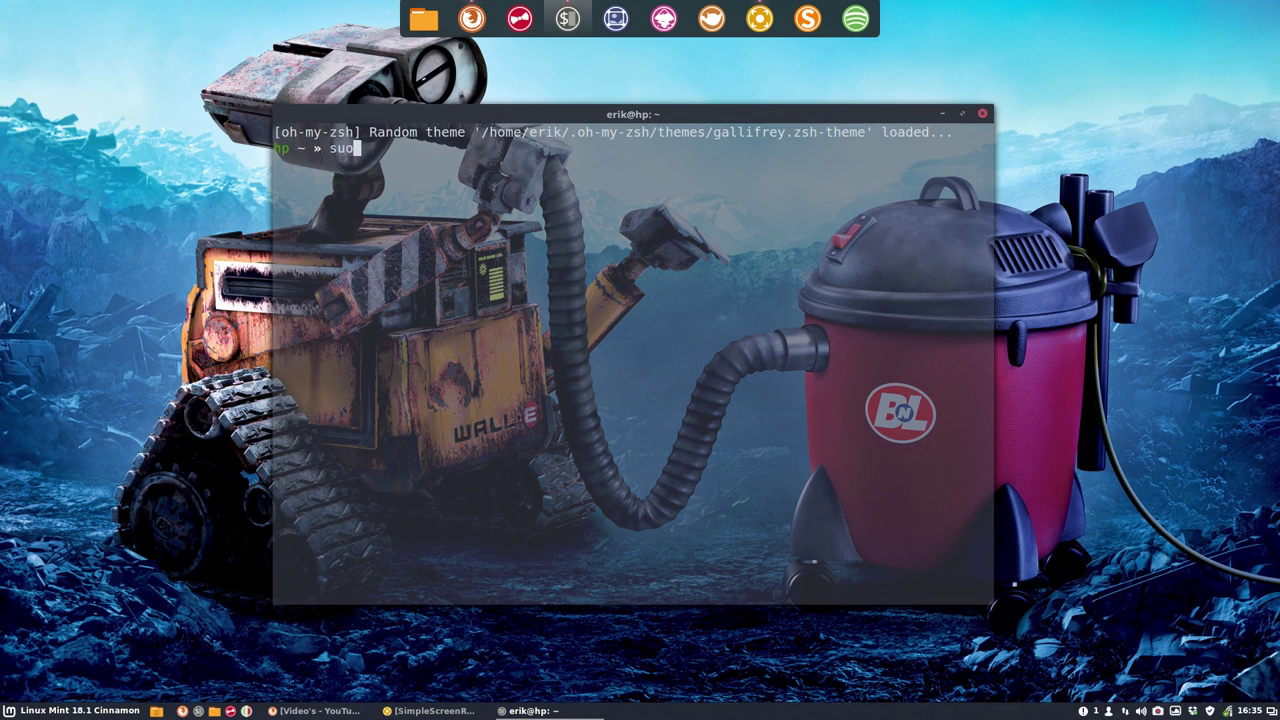
{"action": "key", "text": "BackSpace"}
{"action": "type", "text": "do apt instal"}
{"action": "type", "text": "l numix"}
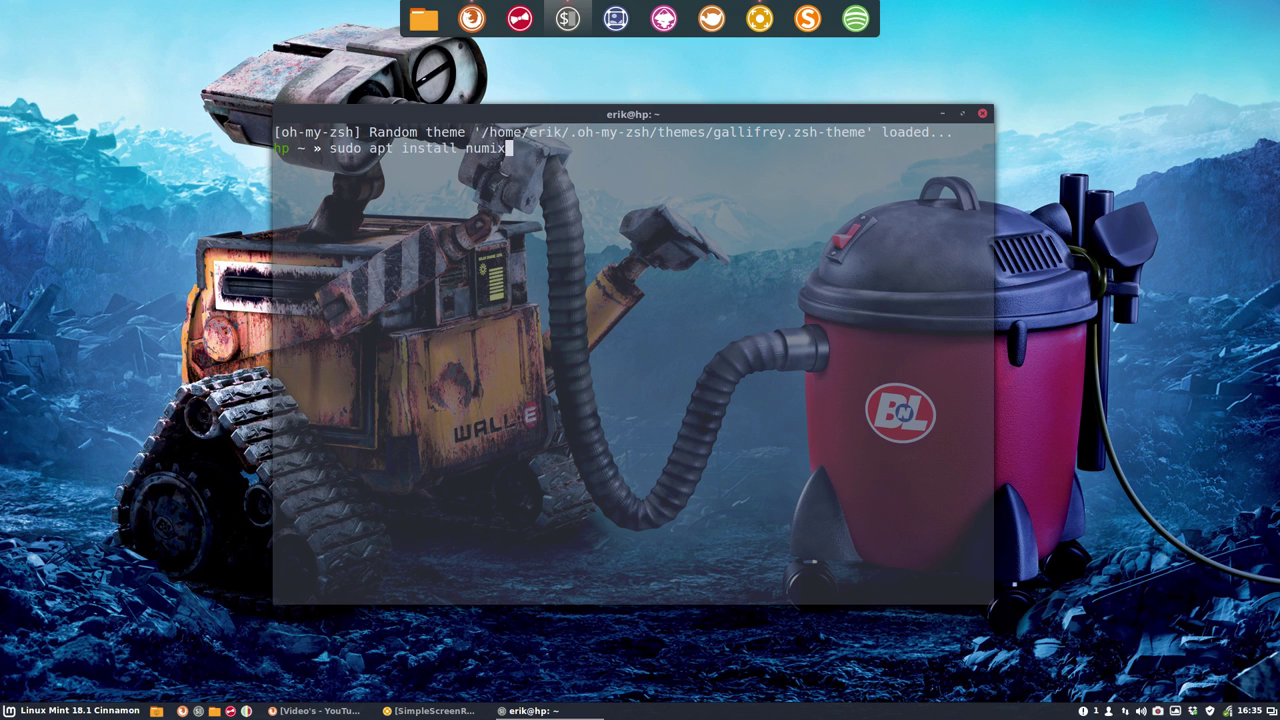
{"action": "type", "text": "-gtk-theme"}
{"action": "key", "text": "Tab"}
{"action": "key", "text": "Tab"}
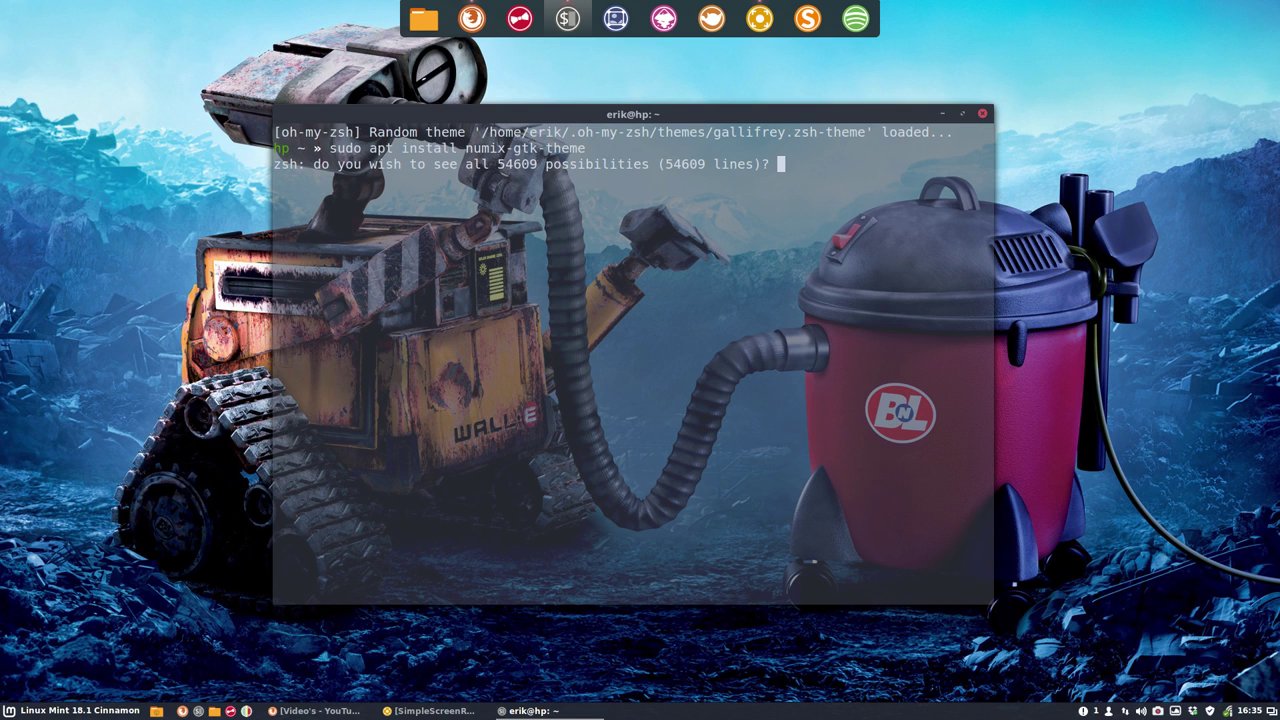
{"action": "key", "text": "n"}
{"action": "key", "text": "BackSpace"}
{"action": "key", "text": "BackSpace"}
{"action": "key", "text": "BackSpace"}
{"action": "key", "text": "BackSpace"}
{"action": "key", "text": "BackSpace"}
{"action": "key", "text": "BackSpace"}
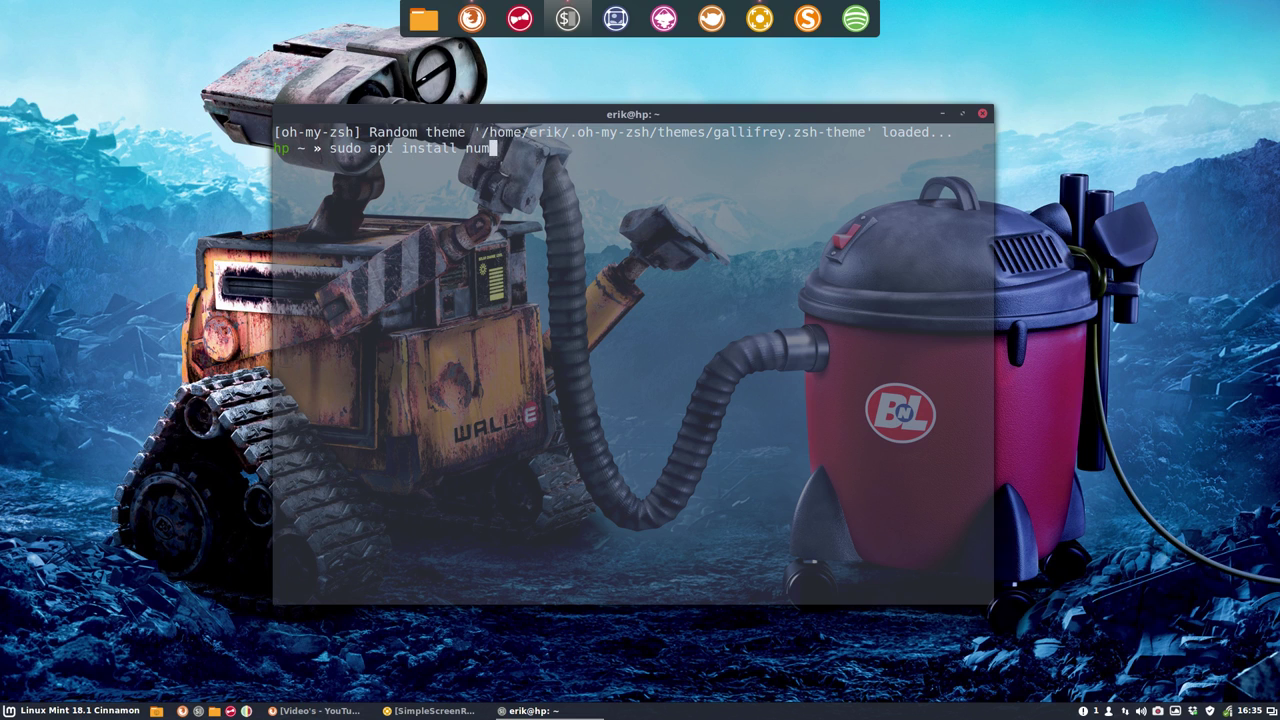
{"action": "key", "text": "BackSpace"}
{"action": "key", "text": "BackSpace"}
{"action": "key", "text": "BackSpace"}
{"action": "type", "text": "icon"}
{"action": "key", "text": "Tab"}
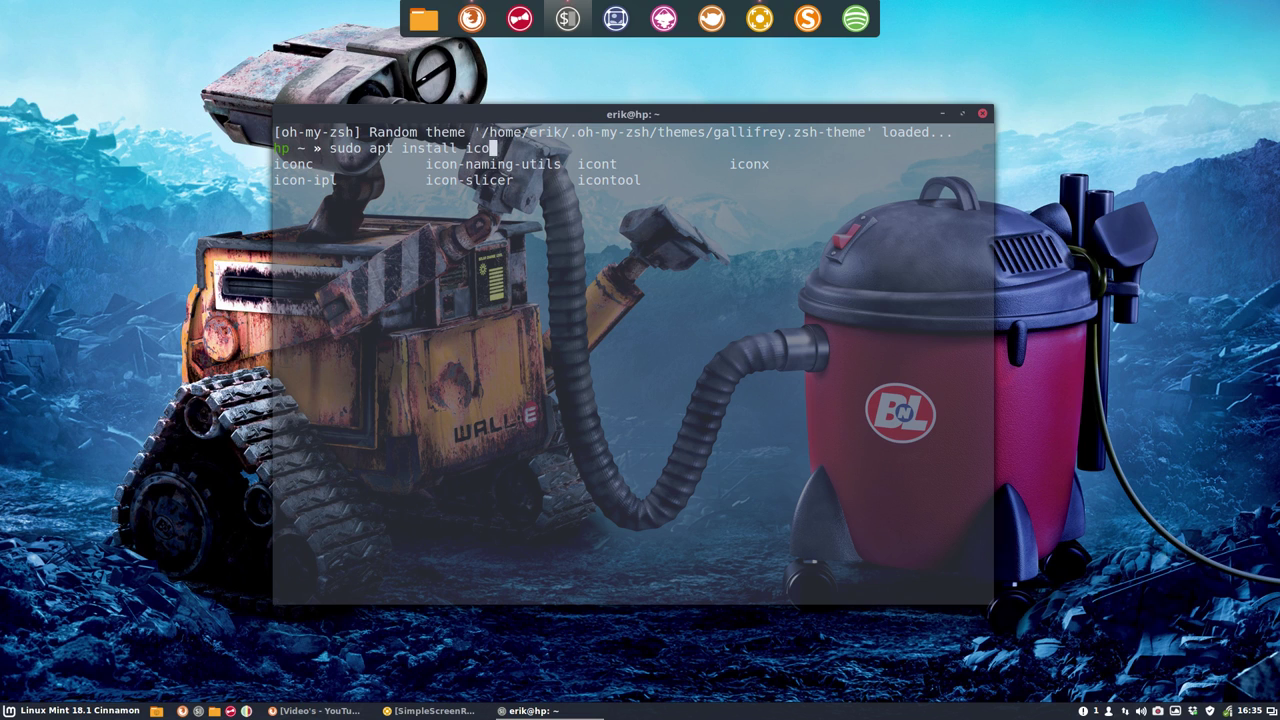
{"action": "key", "text": "BackSpace"}
{"action": "key", "text": "BackSpace"}
{"action": "key", "text": "BackSpace"}
{"action": "type", "text": "nu"}
{"action": "type", "text": "mix-"}
{"action": "type", "text": "icon"}
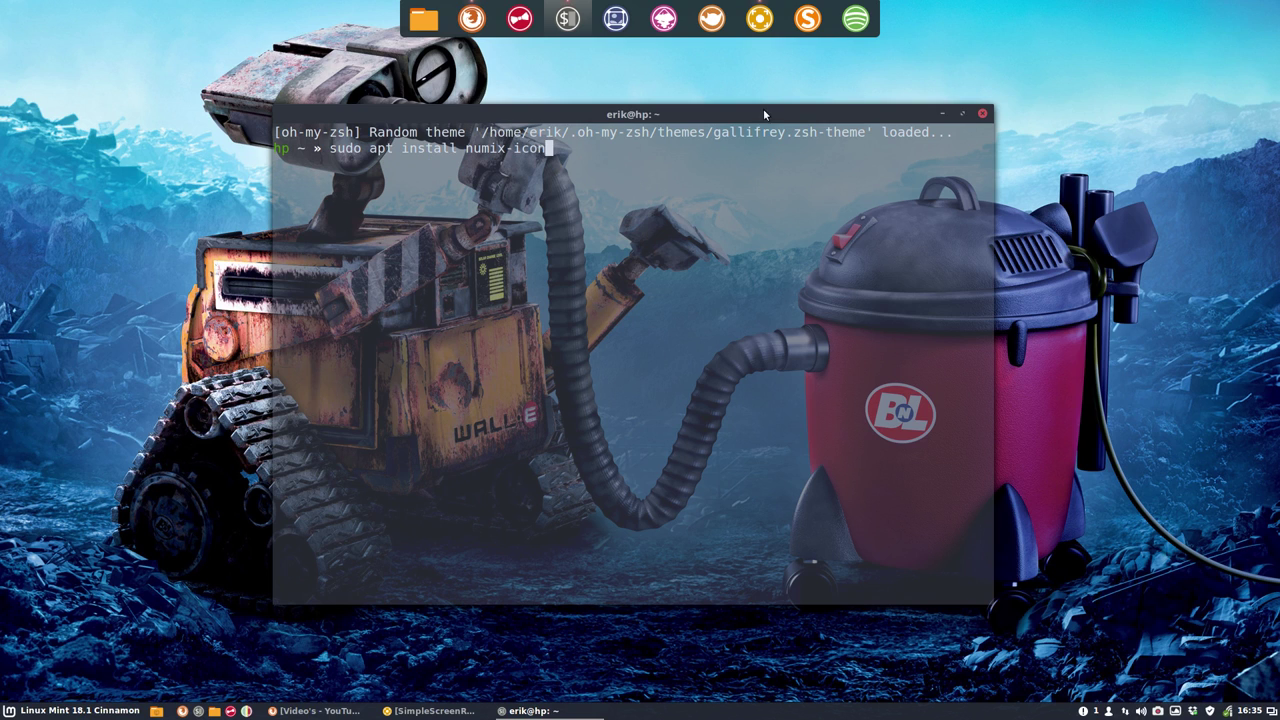
Step: Run install-numix-v1.sh from the Ultimate-Linux-Mint-18.1-Cinnamon folder in a terminal, entering the sudo password
{"action": "left_click", "coordinate": [983, 115]}
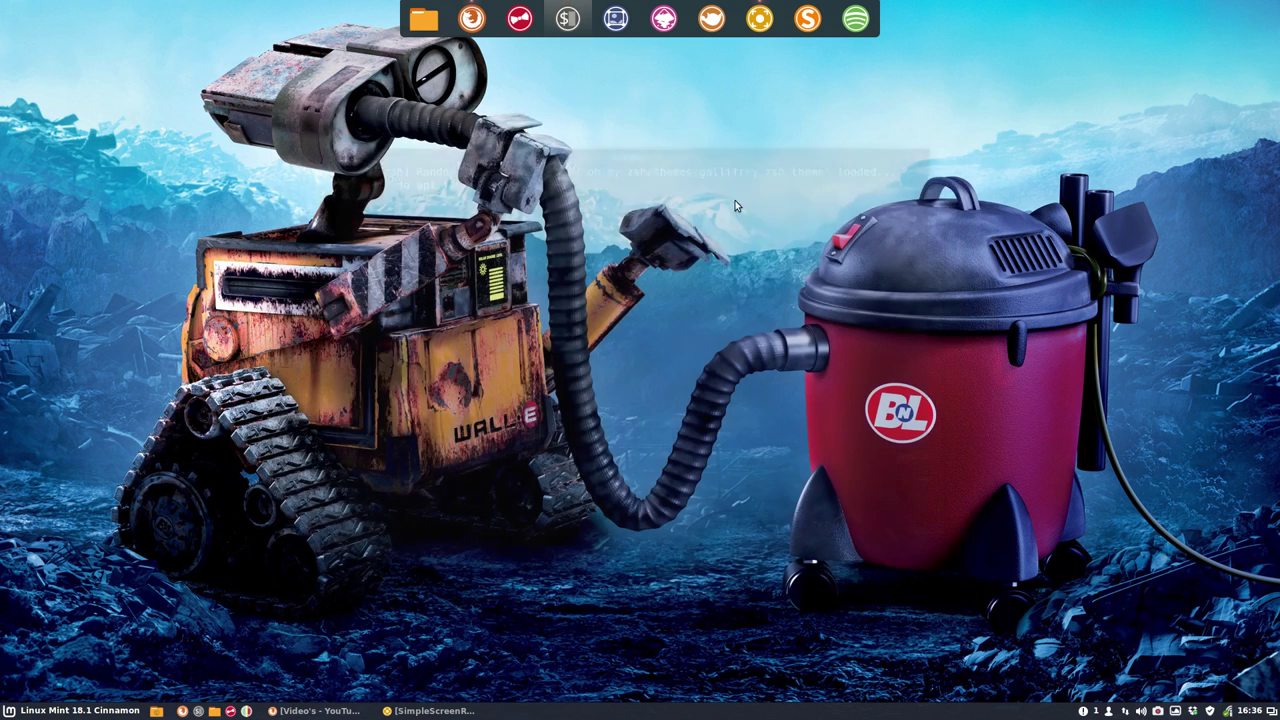
{"action": "left_click", "coordinate": [216, 711]}
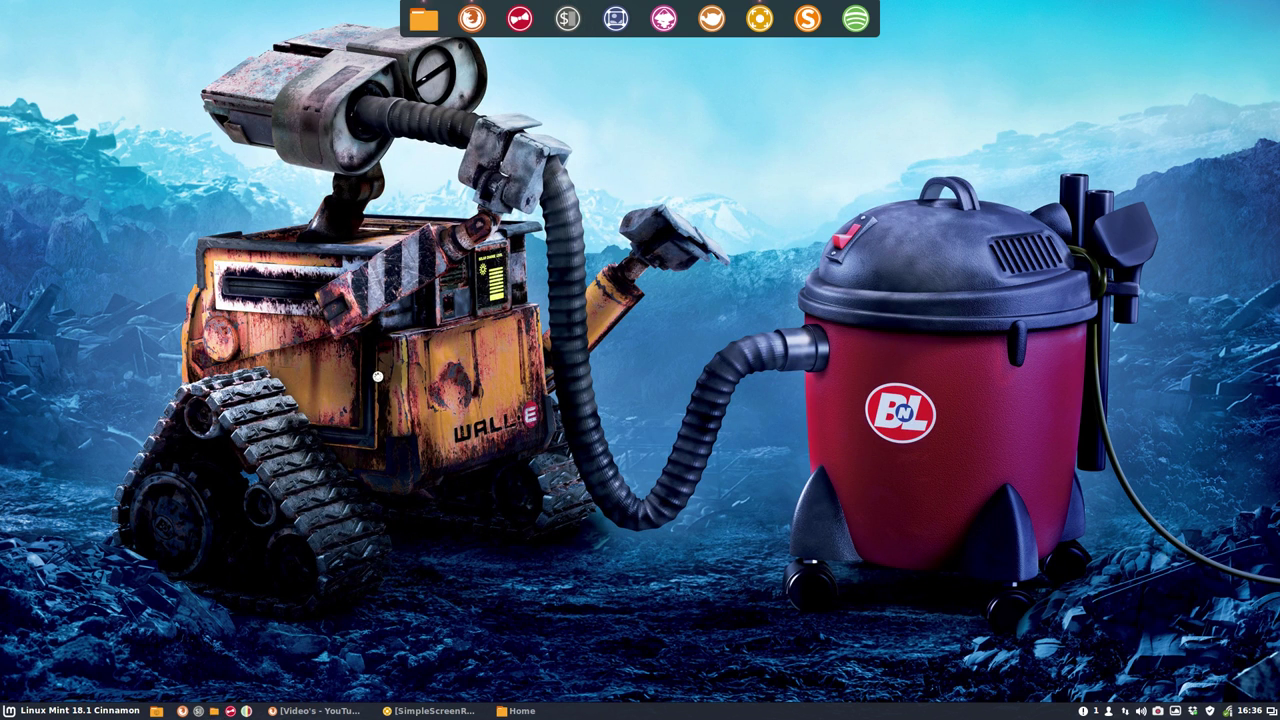
{"action": "left_click", "coordinate": [308, 406]}
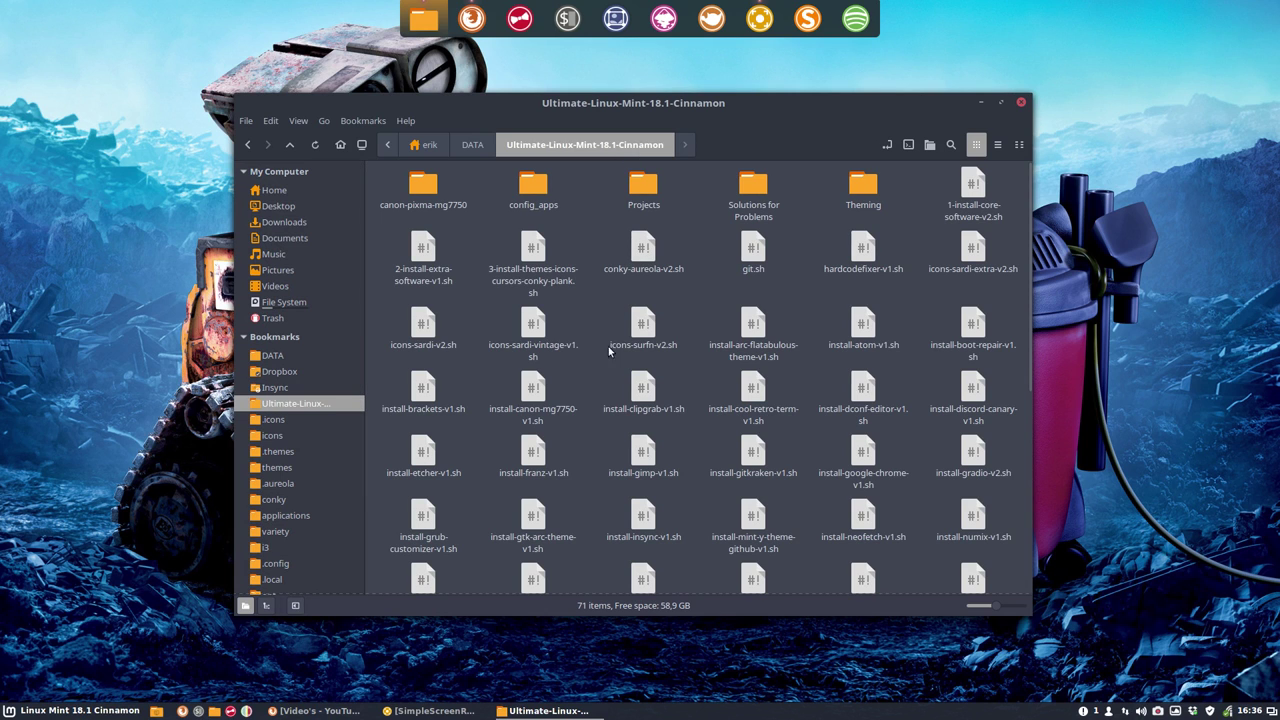
{"action": "scroll", "coordinate": [595, 449], "scroll_direction": "down", "scroll_amount": 3}
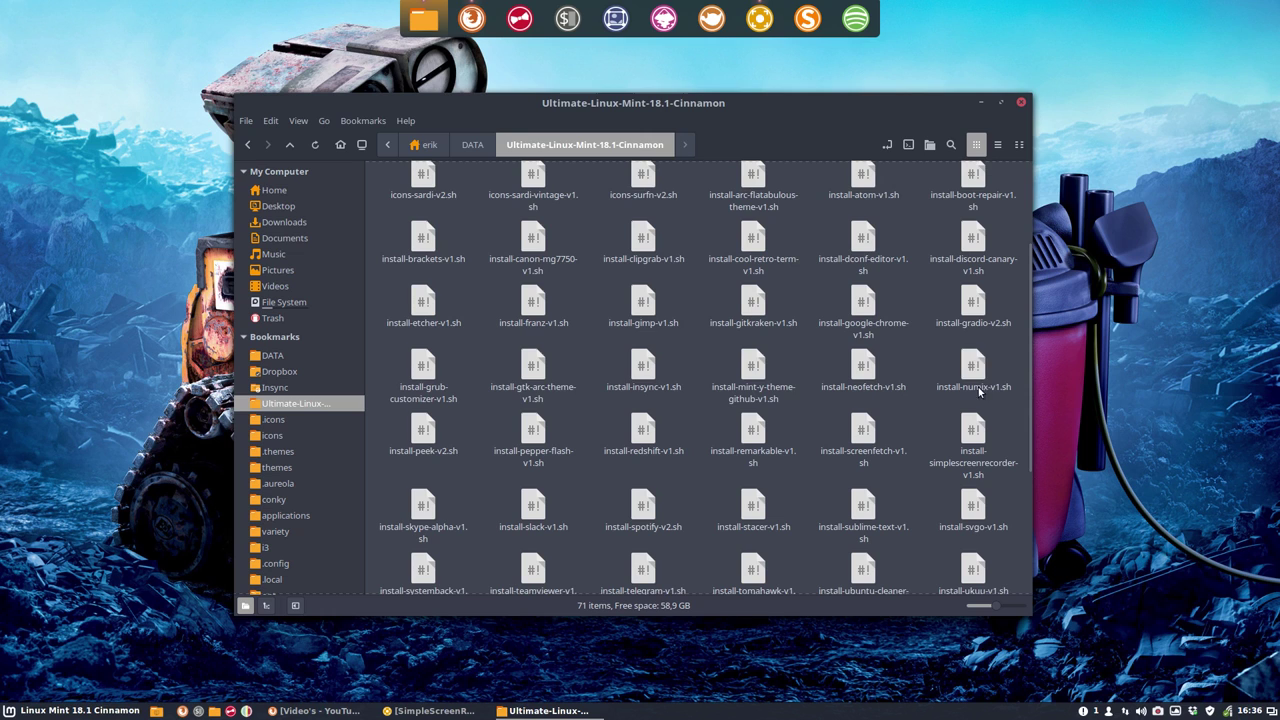
{"action": "double_click", "coordinate": [973, 368]}
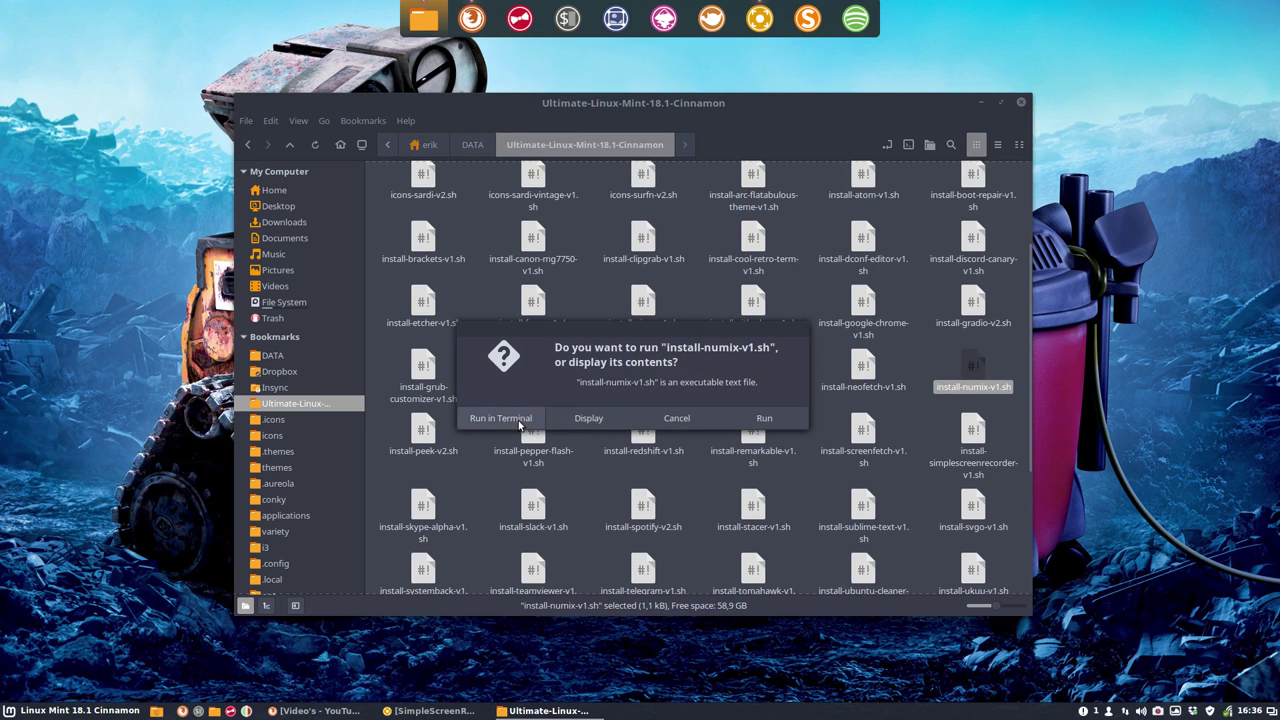
{"action": "left_click", "coordinate": [518, 420]}
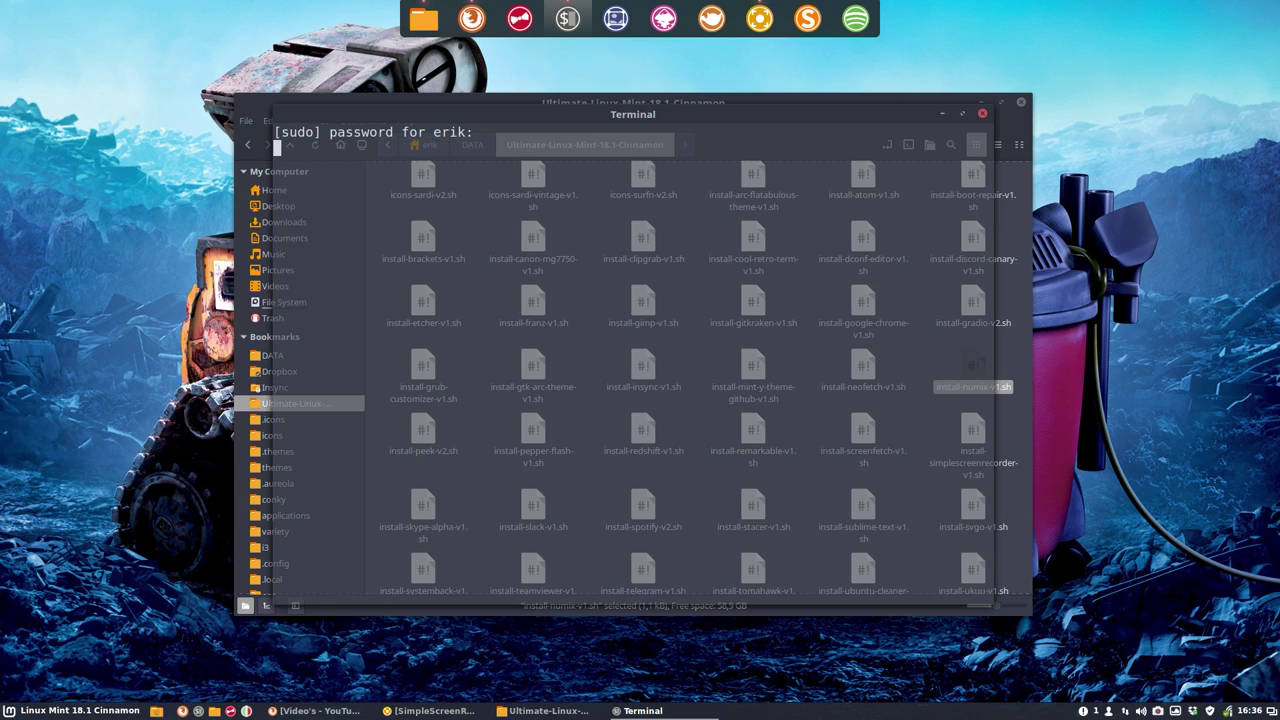
{"action": "key", "text": "Return"}
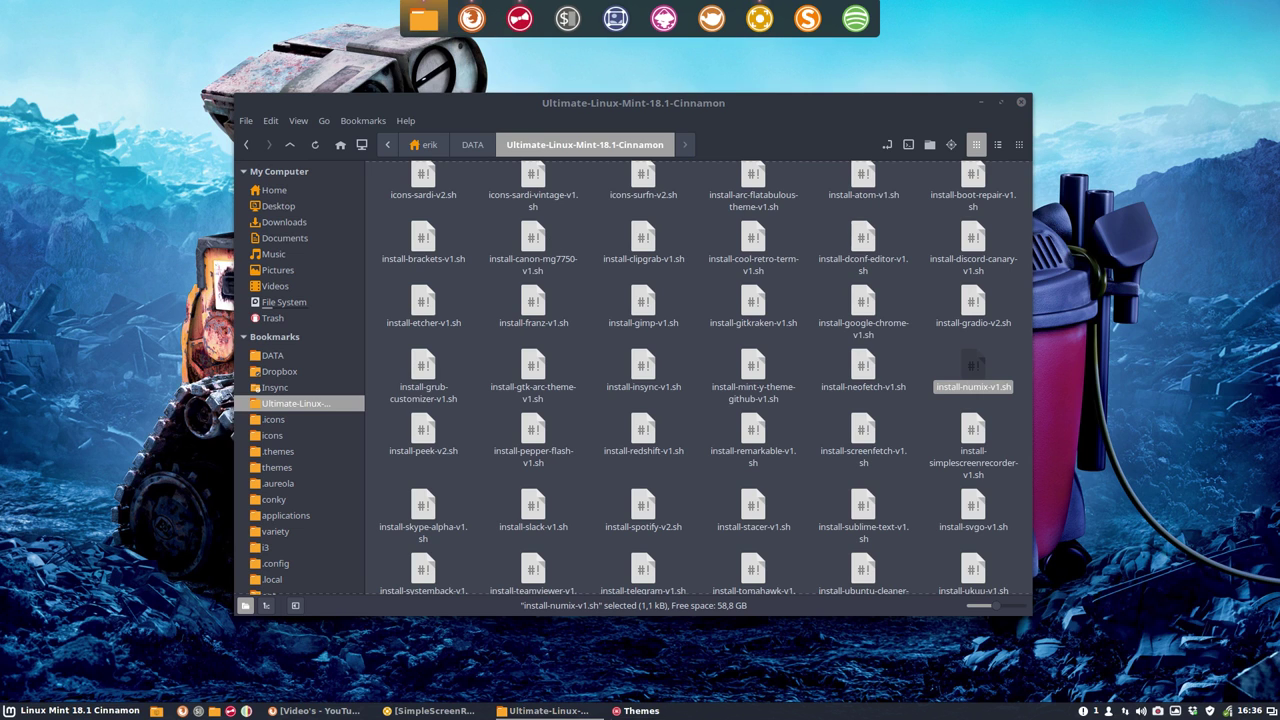
Step: Switch the icon theme to Numix-Circle-Light, then open and dismiss the application menu
{"action": "left_click", "coordinate": [773, 325]}
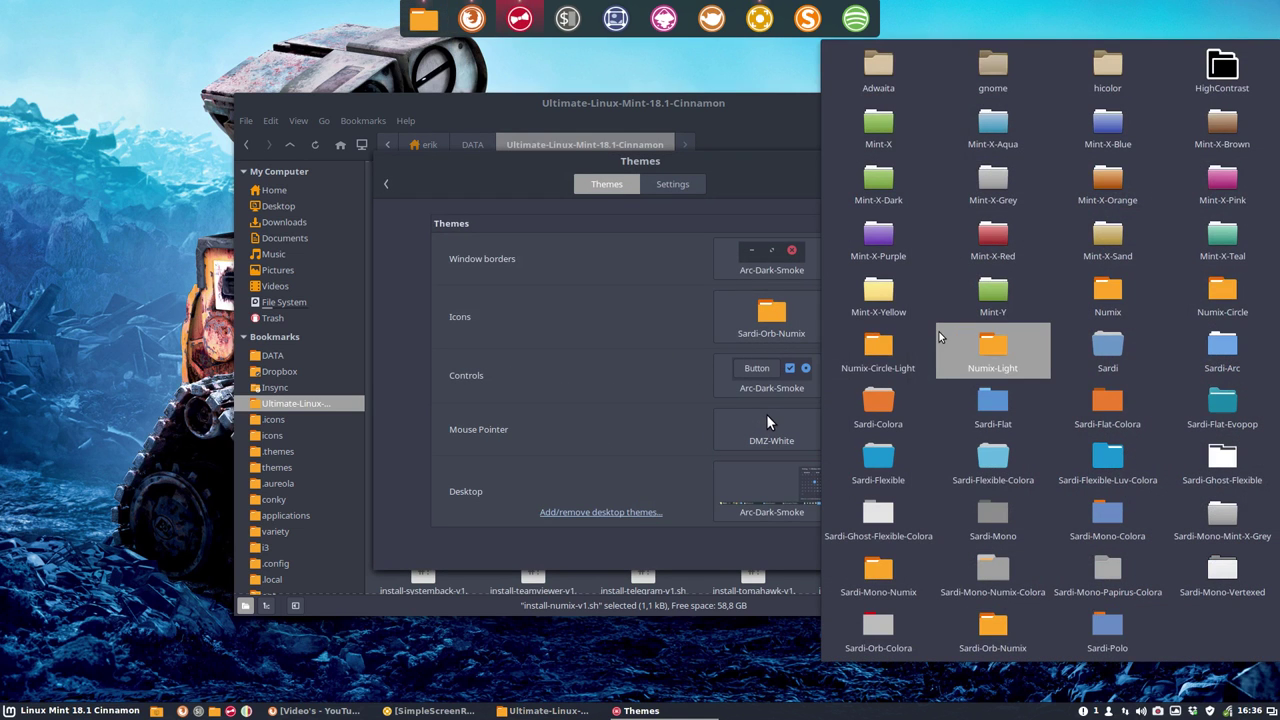
{"action": "left_click", "coordinate": [888, 346]}
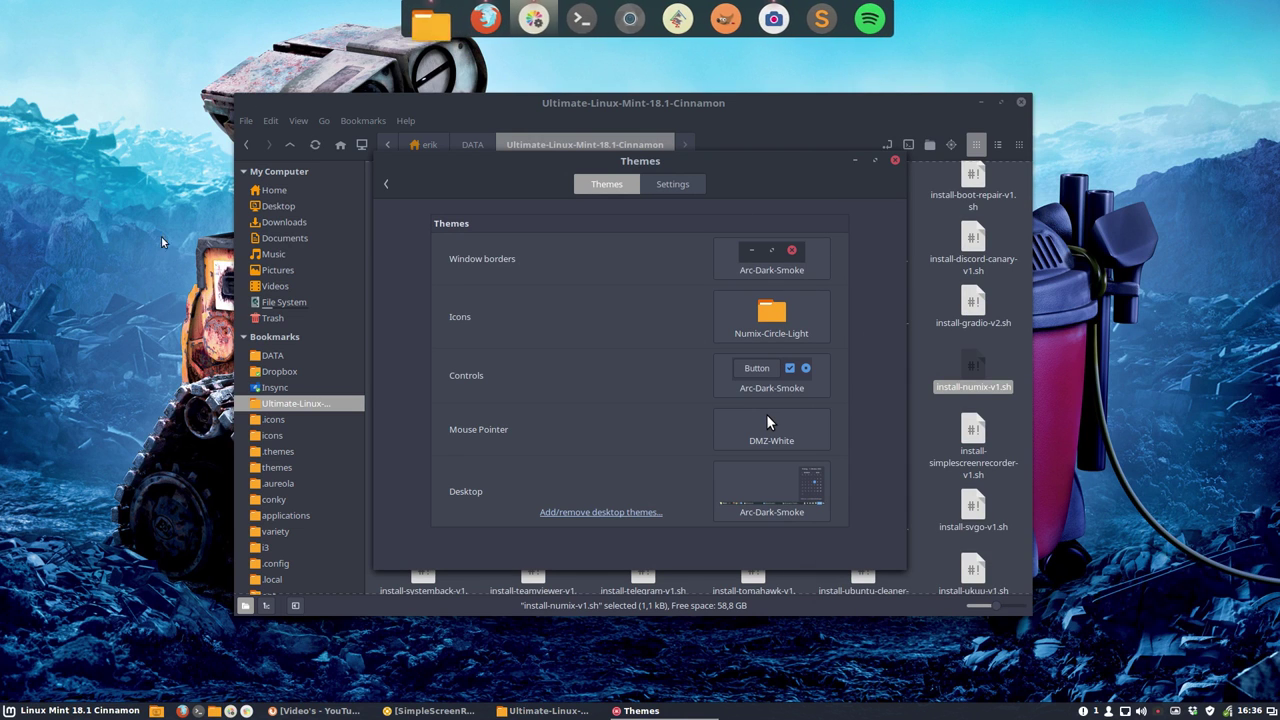
{"action": "left_click", "coordinate": [10, 710]}
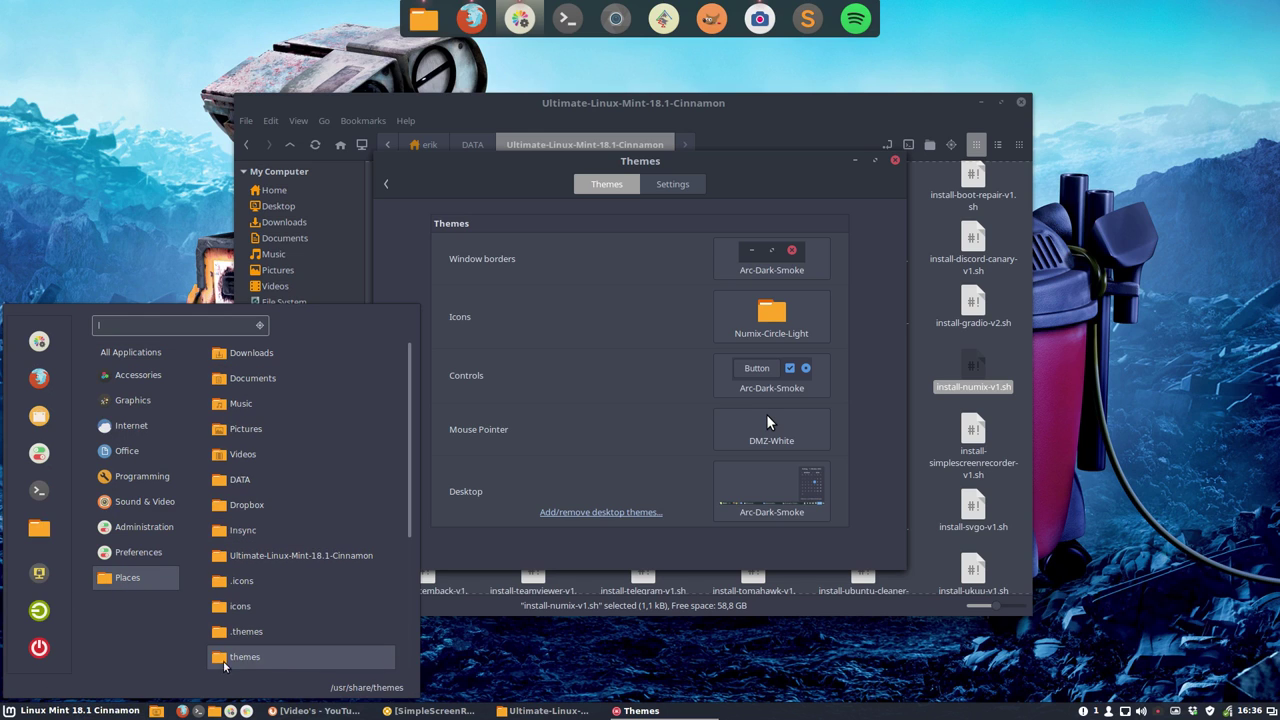
{"action": "left_click", "coordinate": [809, 176]}
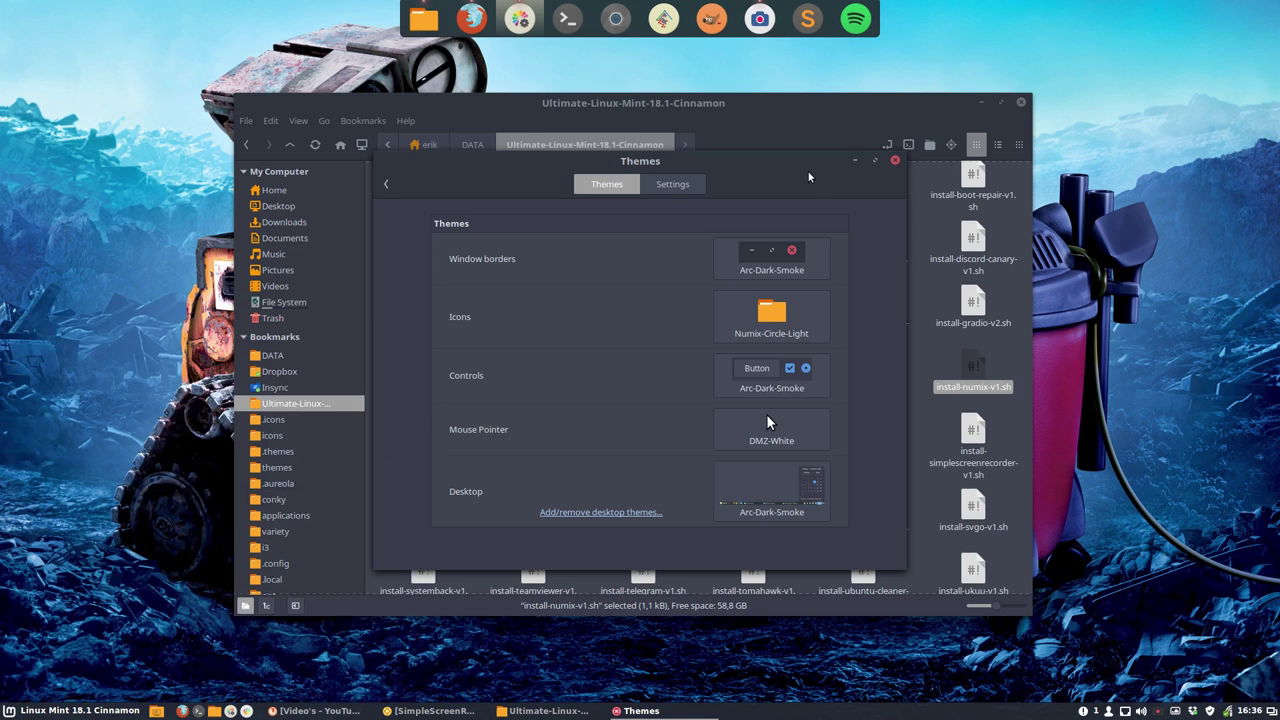
Step: Close Themes, show the .icons folder in Nemo, and list the installed icon themes
{"action": "left_click", "coordinate": [896, 161]}
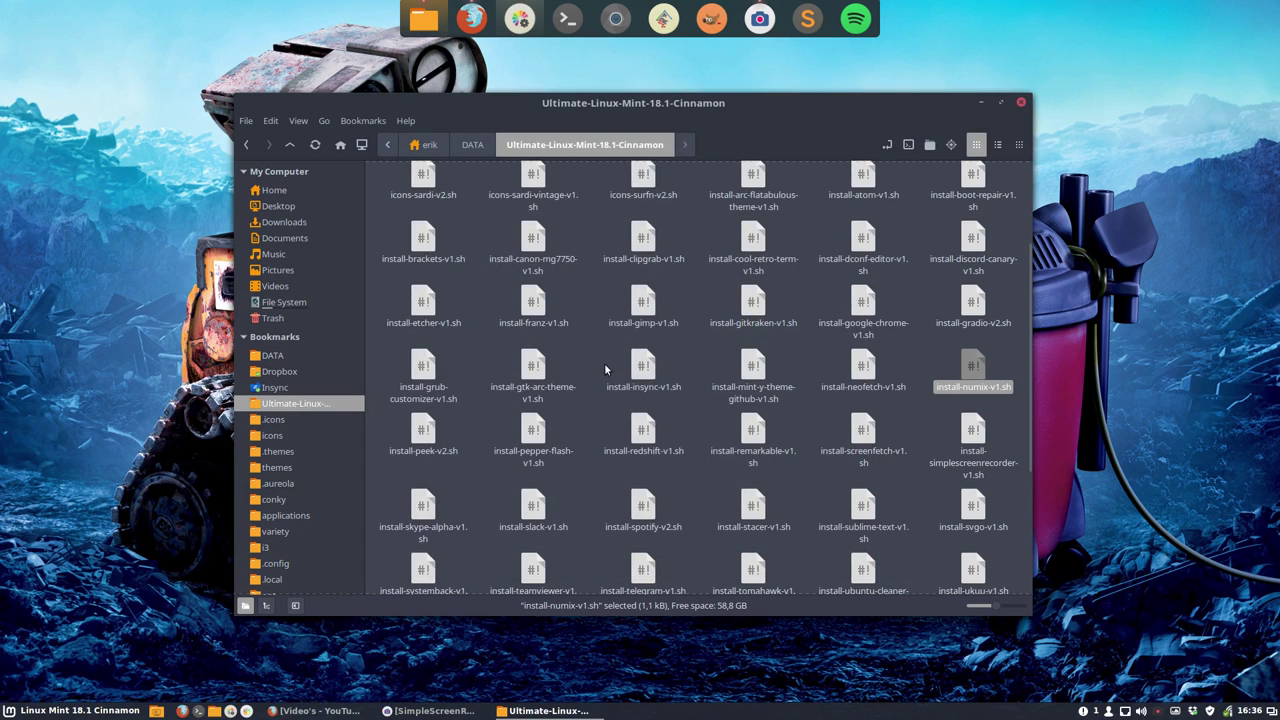
{"action": "left_click", "coordinate": [272, 419]}
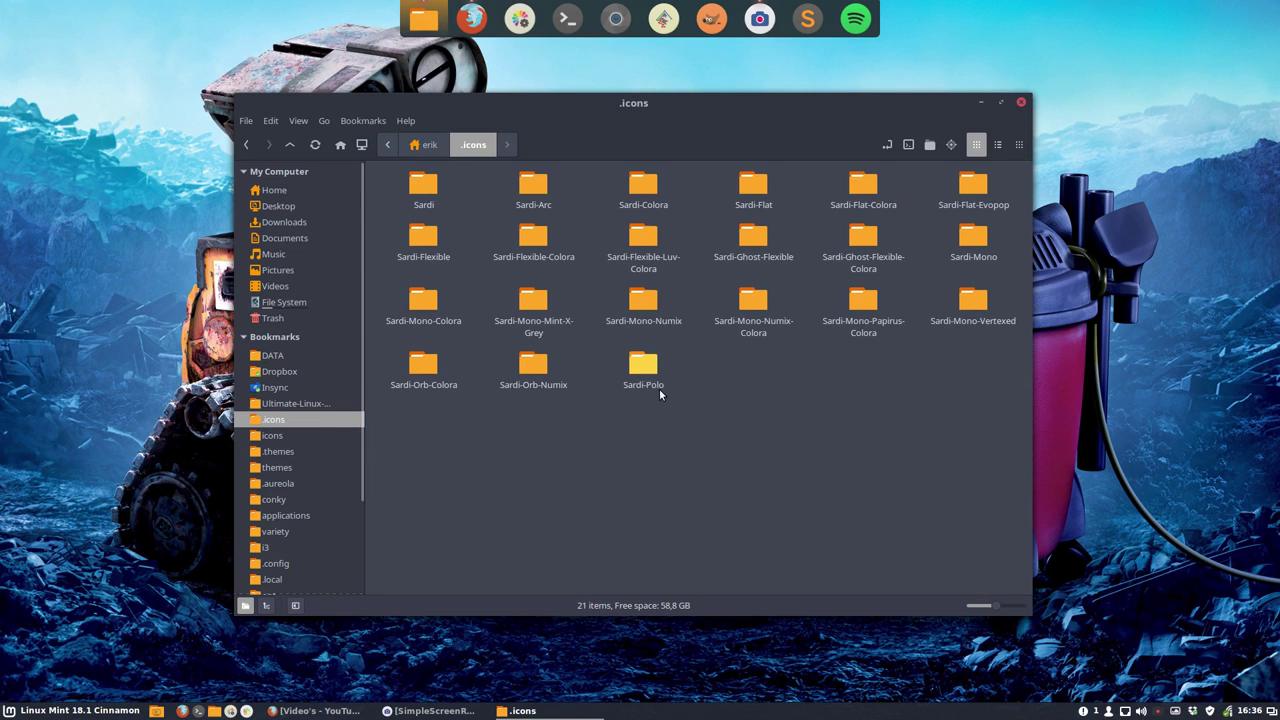
{"action": "mouse_move", "coordinate": [400, 426]}
{"action": "left_mouse_down"}
{"action": "mouse_move", "coordinate": [860, 437]}
{"action": "mouse_move", "coordinate": [1036, 167]}
{"action": "mouse_move", "coordinate": [920, 367]}
{"action": "mouse_move", "coordinate": [858, 420]}
{"action": "mouse_move", "coordinate": [734, 489]}
{"action": "left_mouse_up"}
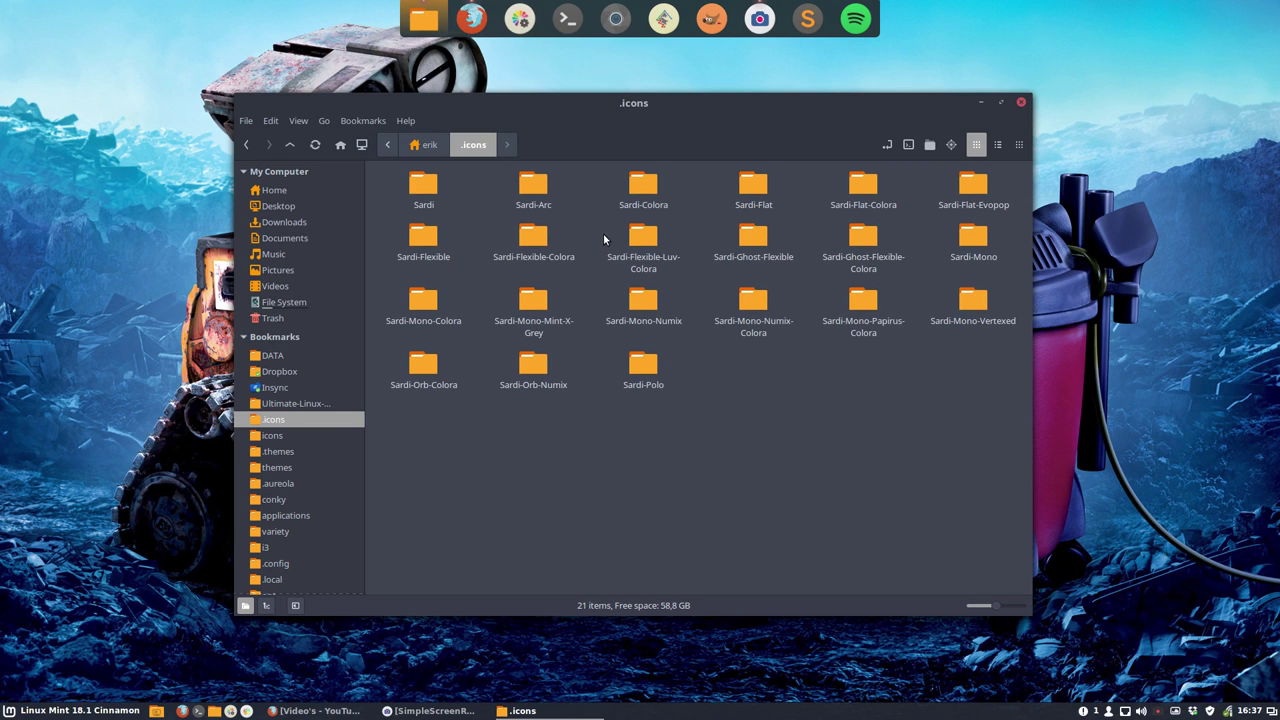
{"action": "left_click", "coordinate": [771, 316]}
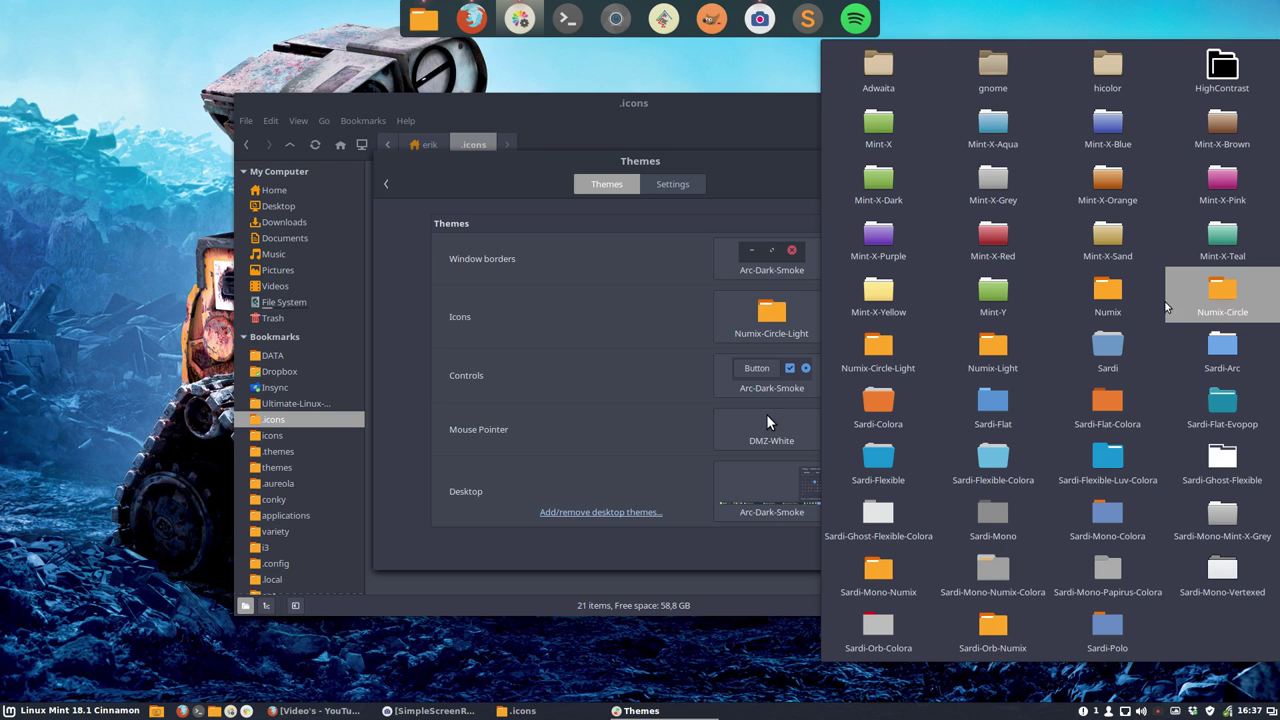
Step: Close the Themes window and duplicate the Sardi-Arc folder in .icons
{"action": "left_click", "coordinate": [754, 192]}
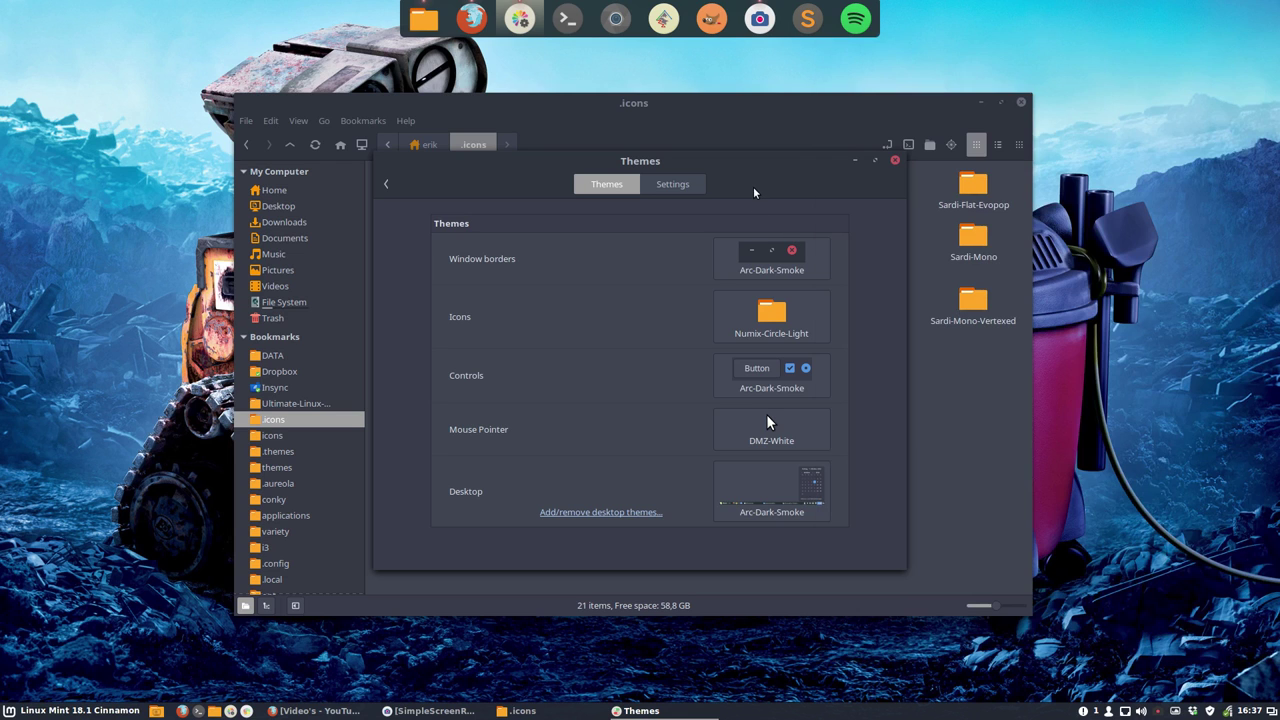
{"action": "left_click", "coordinate": [895, 161]}
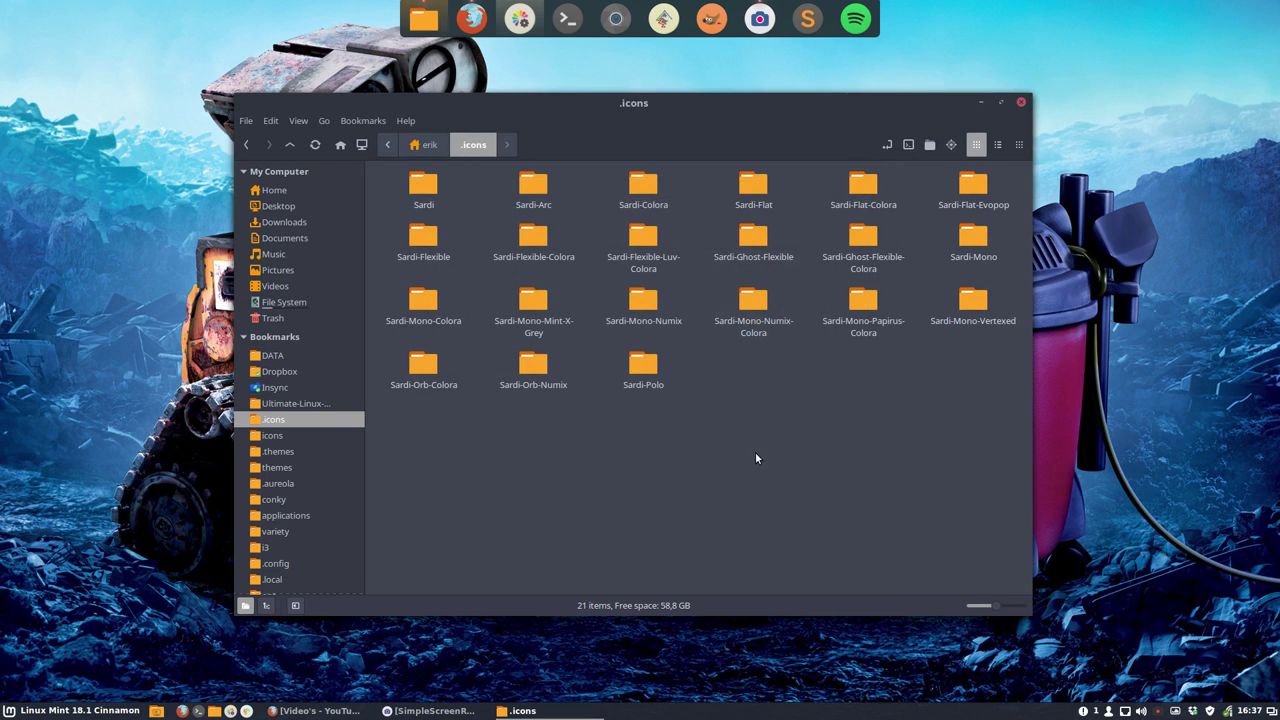
{"action": "left_click", "coordinate": [527, 202]}
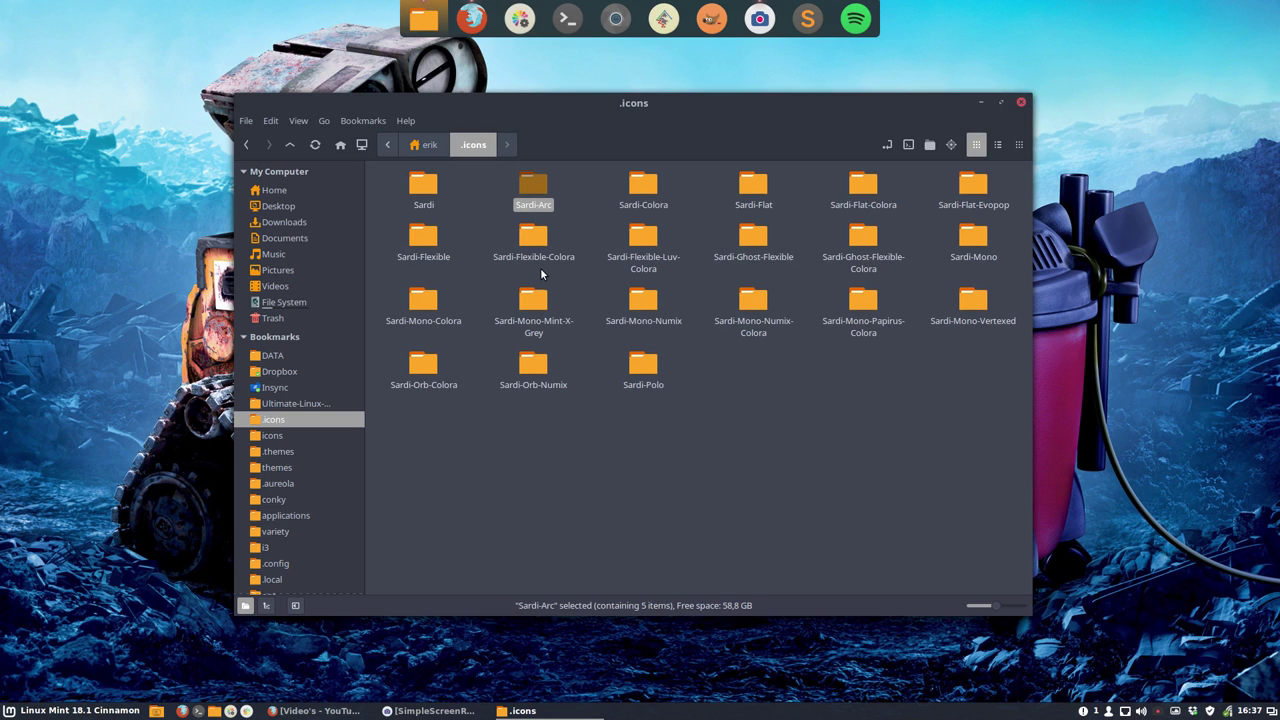
{"action": "key", "text": "ctrl+c"}
{"action": "key", "text": "ctrl+v"}
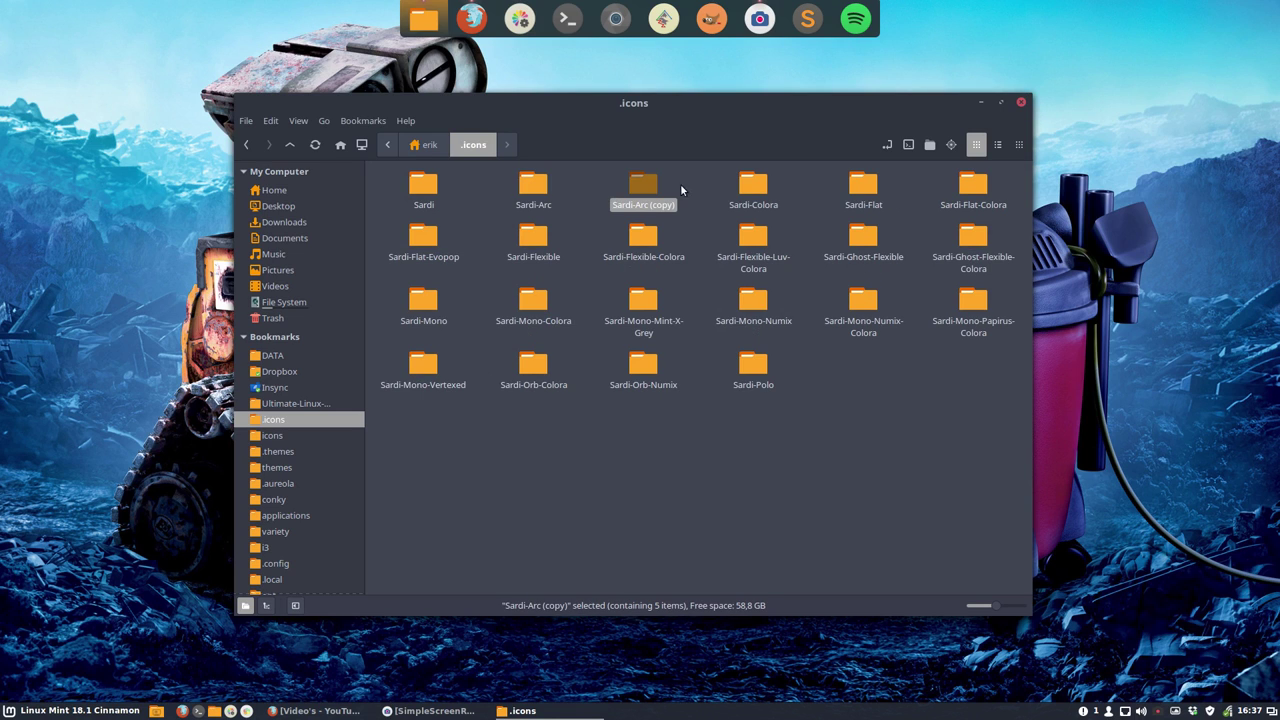
Step: Rename the Sardi-Arc copy to Numix-Circle-Arc and select it
{"action": "key", "text": "F2"}
{"action": "key", "text": "Home"}
{"action": "key", "text": "Delete"}
{"action": "key", "text": "Delete"}
{"action": "key", "text": "Delete"}
{"action": "key", "text": "Delete"}
{"action": "key", "text": "Delete"}
{"action": "type", "text": "N"}
{"action": "type", "text": "umix"}
{"action": "type", "text": "-c"}
{"action": "key", "text": "BackSpace"}
{"action": "type", "text": "C"}
{"action": "type", "text": "ircle"}
{"action": "key", "text": "End"}
{"action": "key", "text": "BackSpace"}
{"action": "key", "text": "BackSpace"}
{"action": "key", "text": "BackSpace"}
{"action": "key", "text": "Left"}
{"action": "key", "text": "Left"}
{"action": "key", "text": "Left"}
{"action": "type", "text": "-"}
{"action": "key", "text": "Return"}
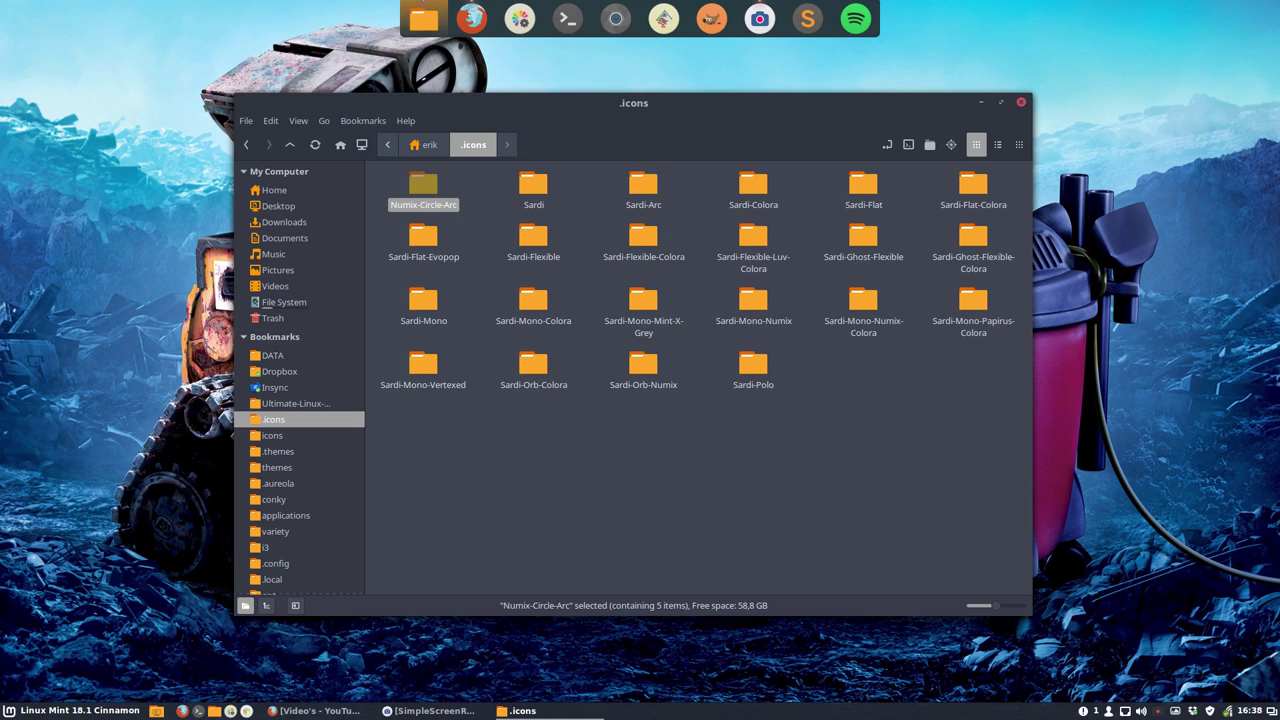
{"action": "left_click", "coordinate": [472, 457]}
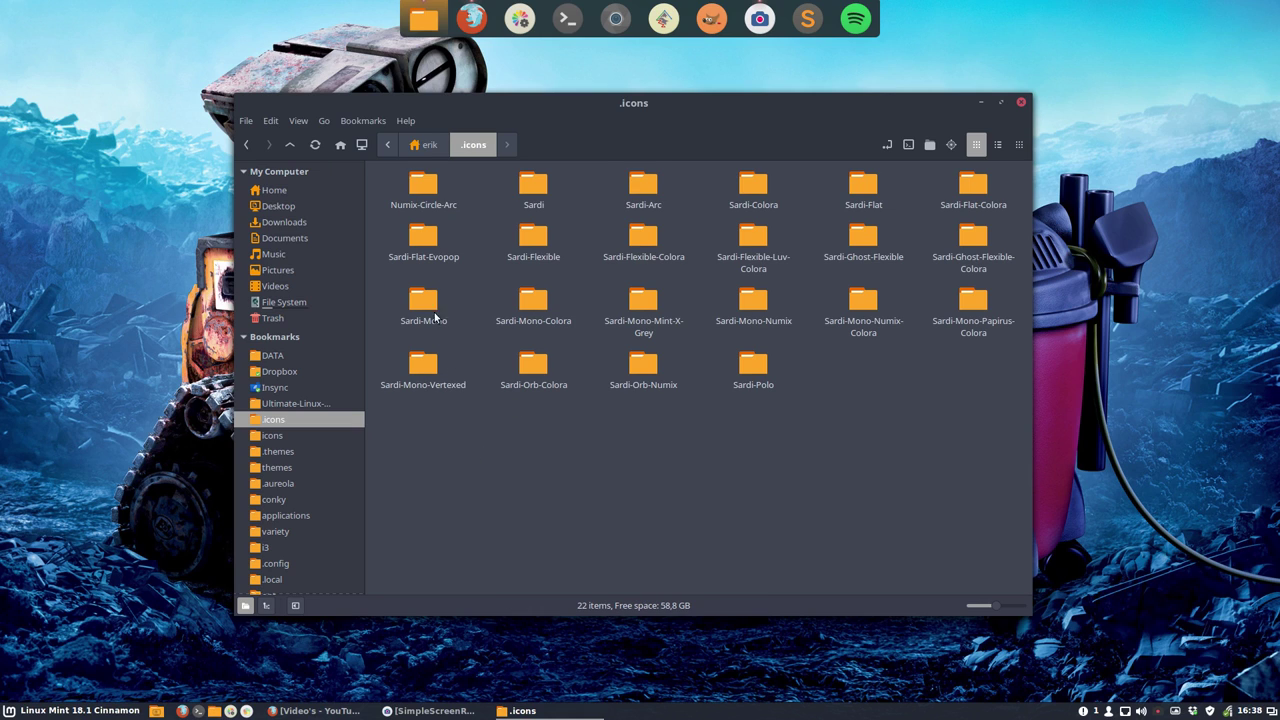
{"action": "left_click", "coordinate": [424, 191]}
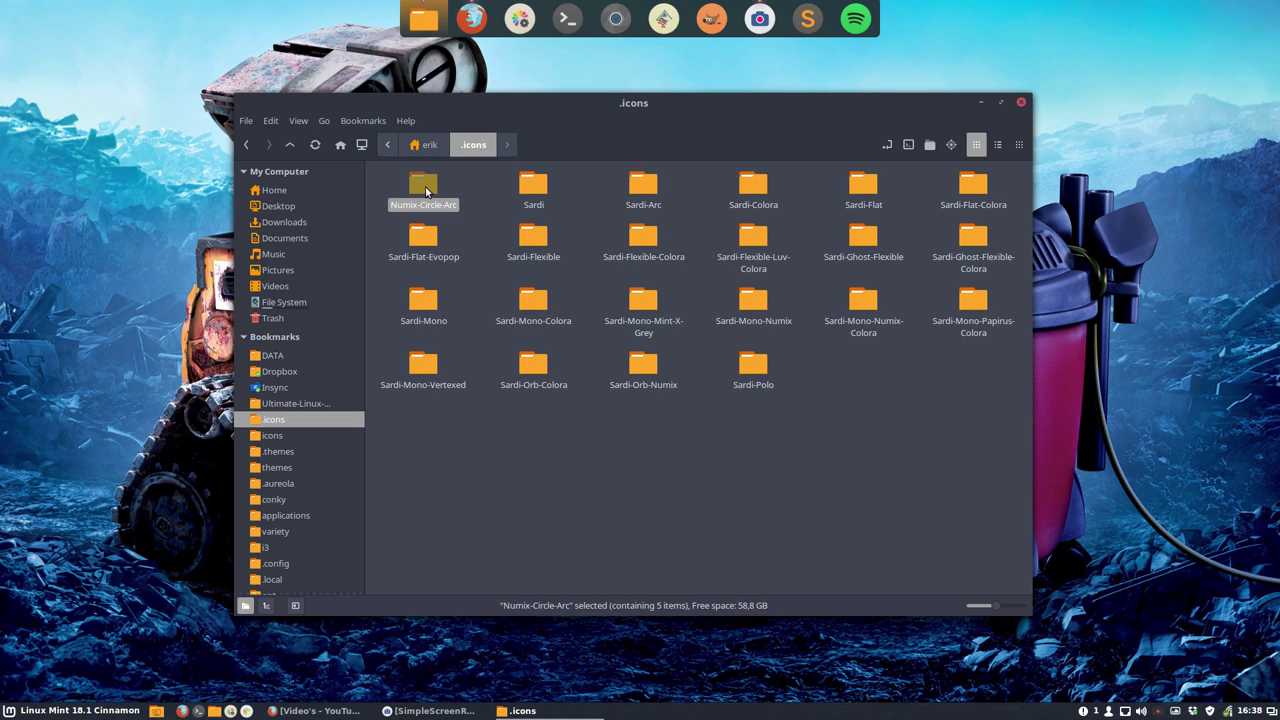
Step: Open Numix-Circle-Arc's index.theme in Xed and change Name to Numix Circle Arc
{"action": "double_click", "coordinate": [427, 189]}
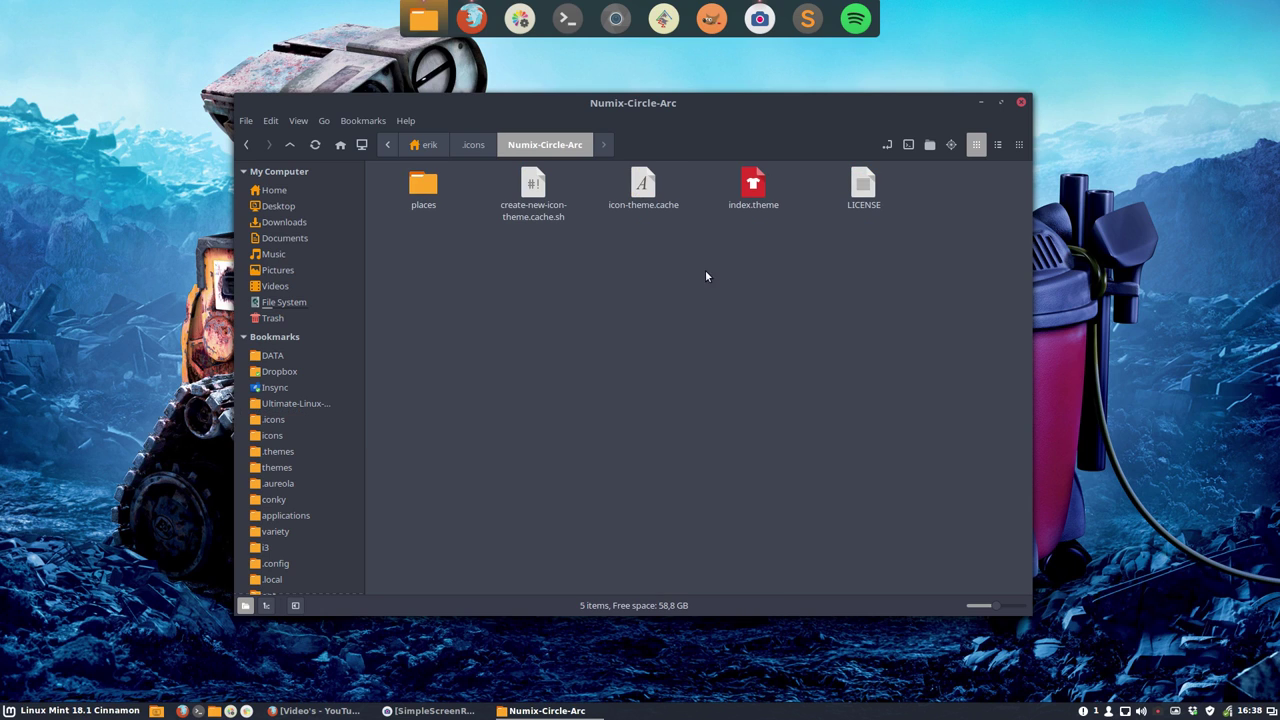
{"action": "double_click", "coordinate": [752, 187]}
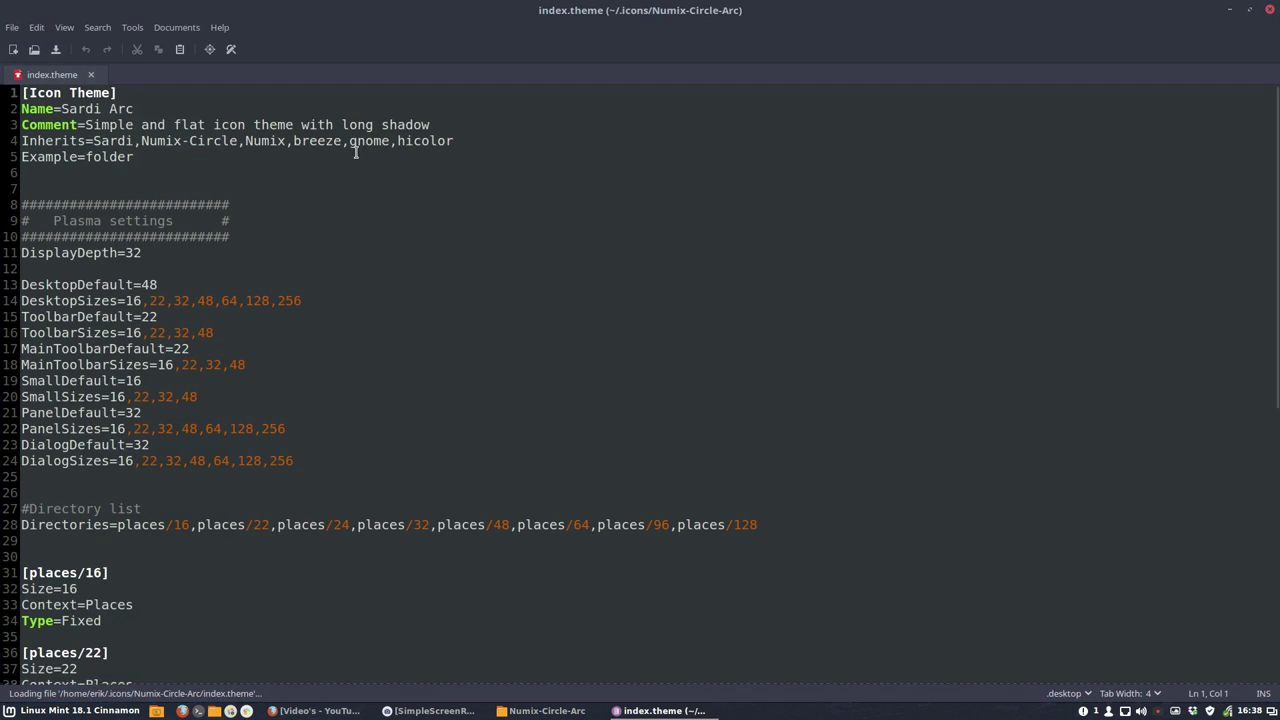
{"action": "left_click_drag", "start_coordinate": [62, 108], "coordinate": [140, 108]}
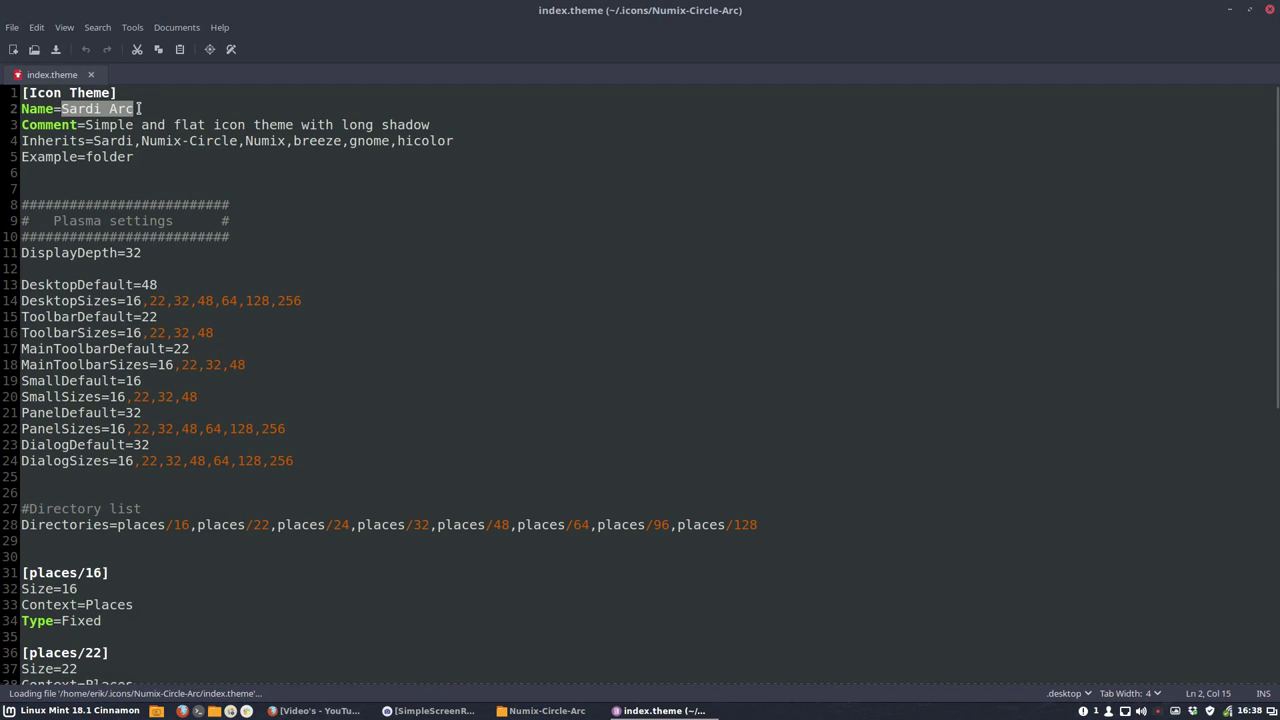
{"action": "type", "text": "Num"}
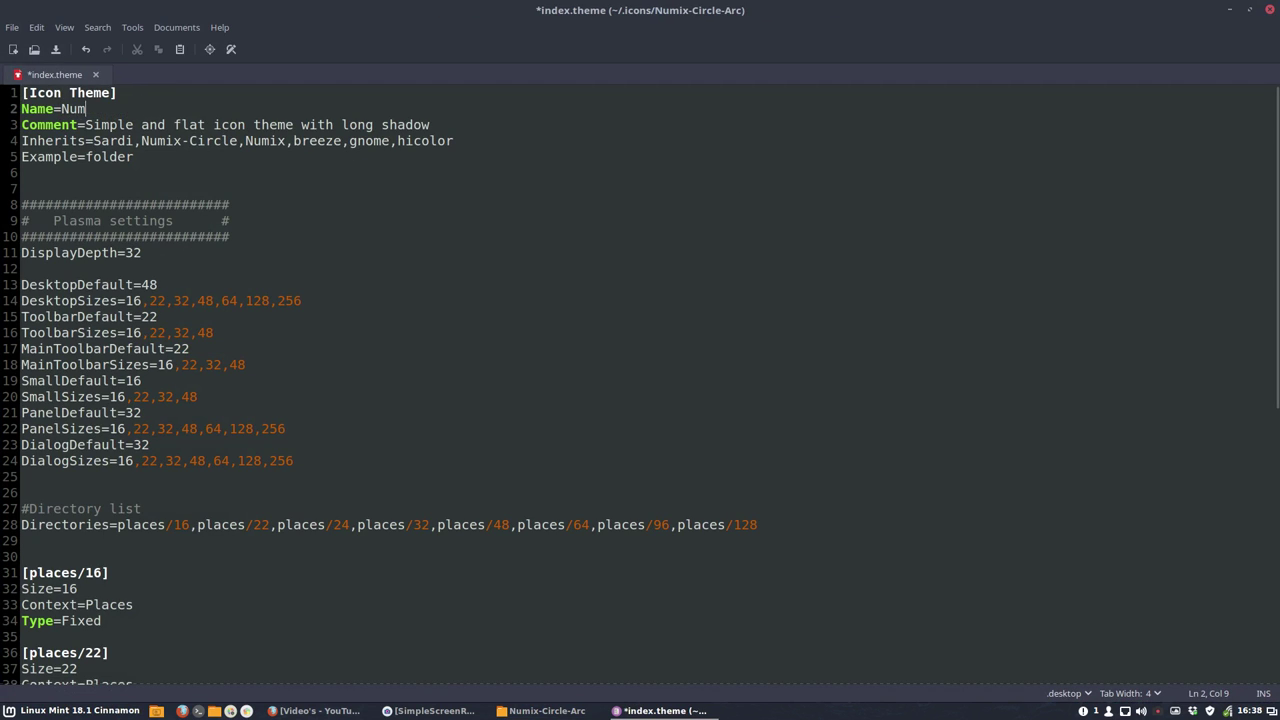
{"action": "type", "text": "ix Ci"}
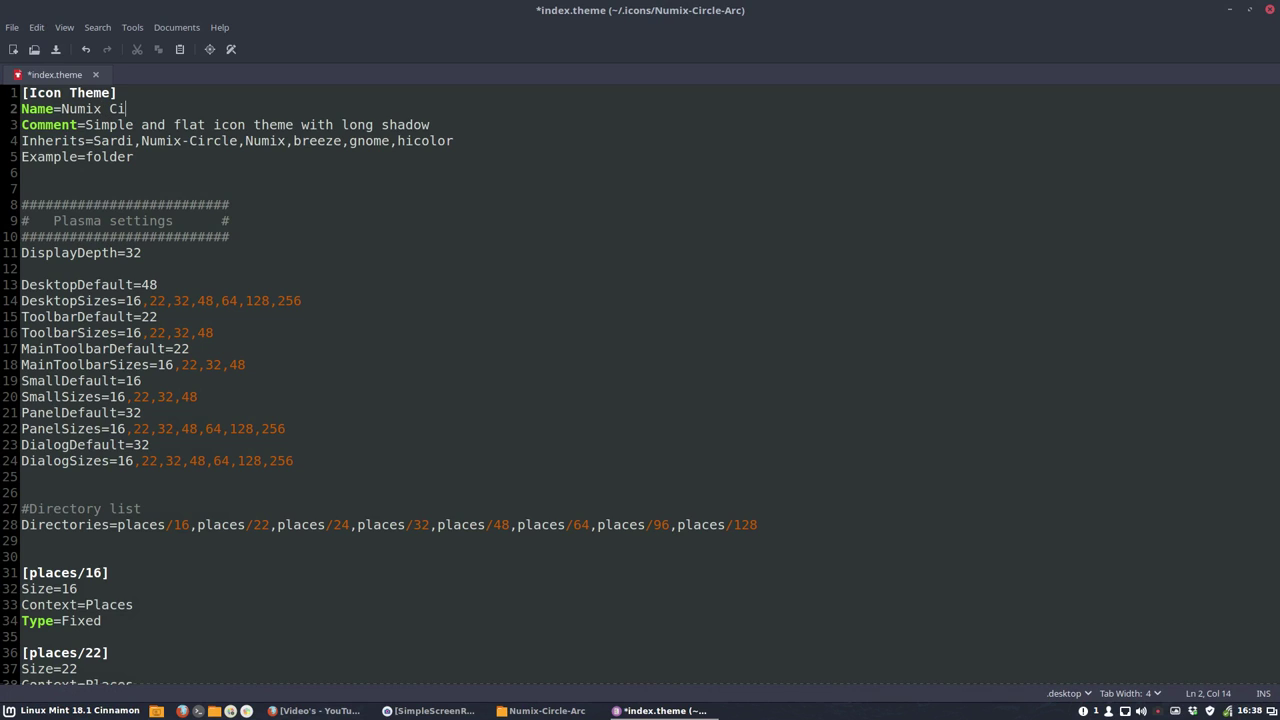
{"action": "type", "text": "rcle Arc"}
Step: Remove Sardi from the Inherits line and save index.theme
{"action": "left_click", "coordinate": [141, 142]}
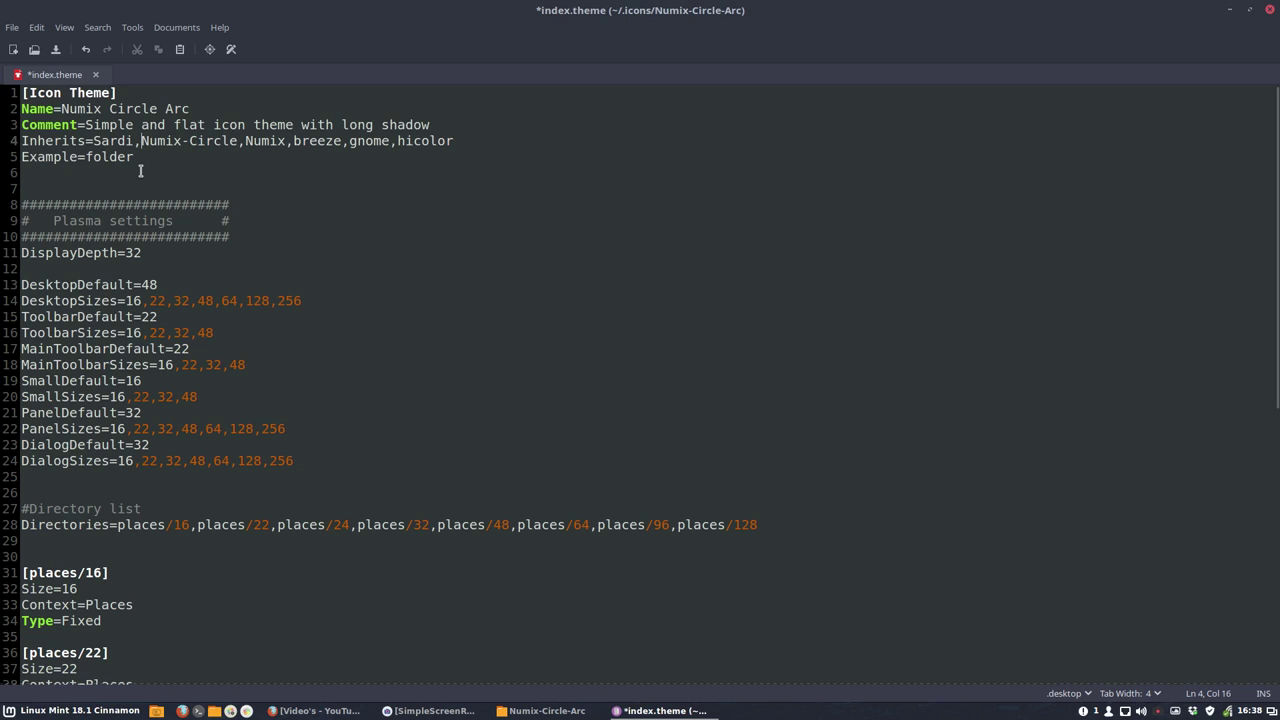
{"action": "key", "text": "BackSpace"}
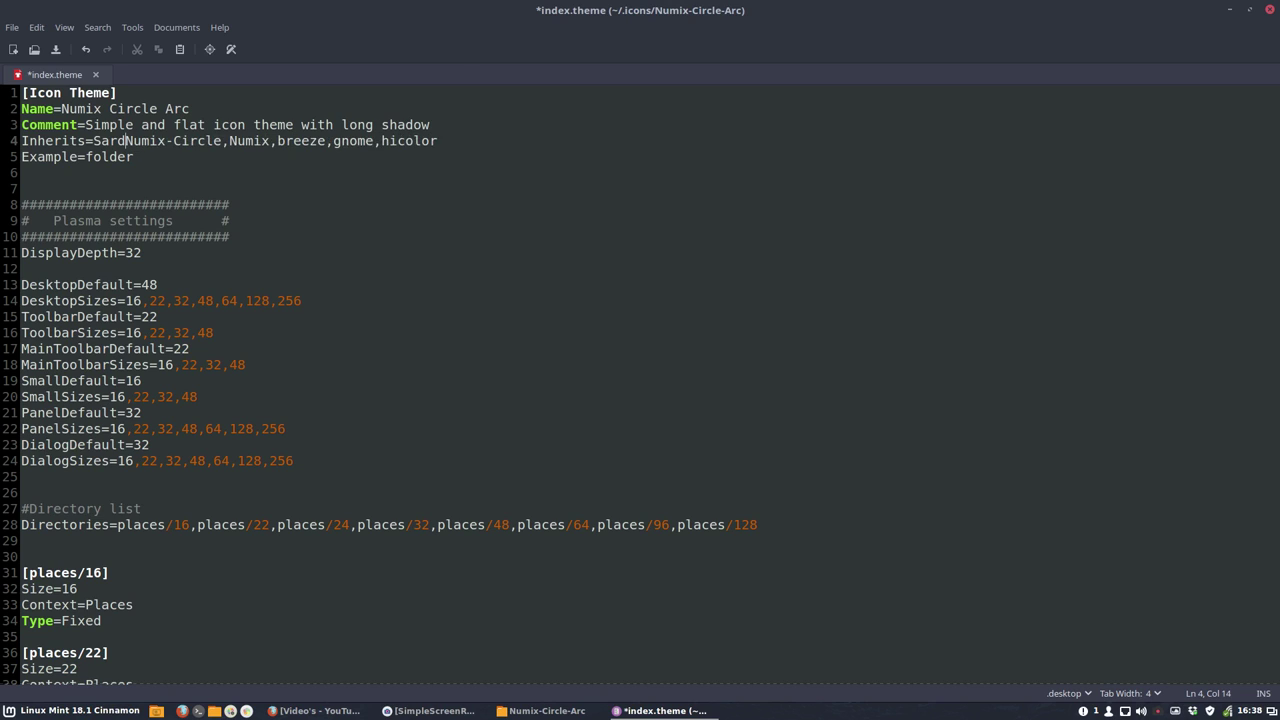
{"action": "key", "text": "BackSpace"}
{"action": "key", "text": "BackSpace"}
{"action": "key", "text": "BackSpace"}
{"action": "key", "text": "BackSpace"}
{"action": "key", "text": "BackSpace"}
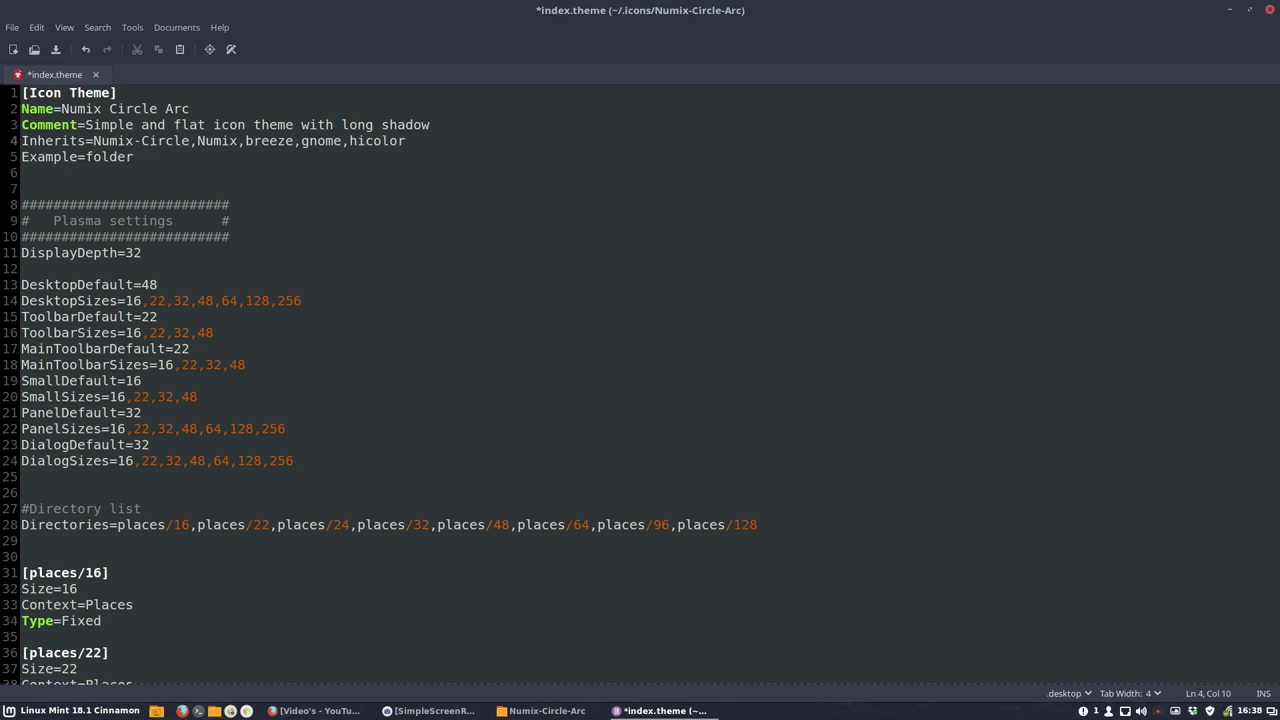
{"action": "key", "text": "Right"}
{"action": "key", "text": "Right"}
{"action": "key", "text": "Right"}
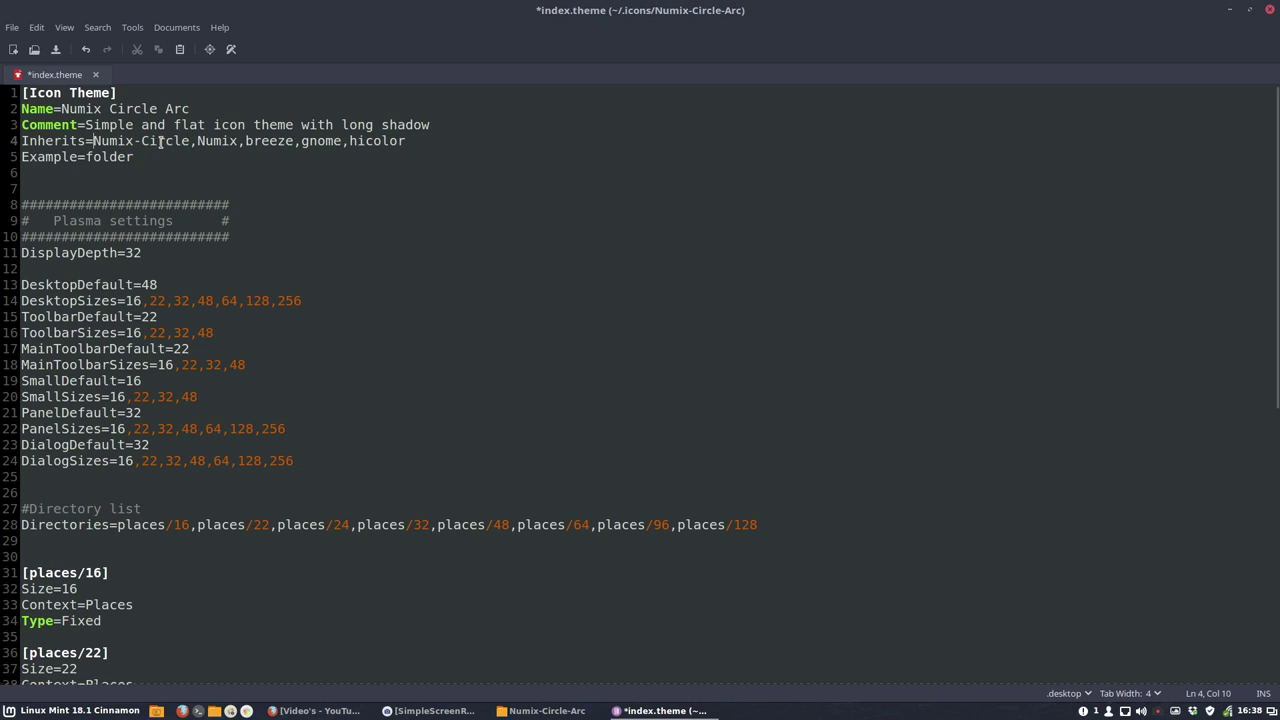
{"action": "key", "text": "Right"}
{"action": "key", "text": "Right"}
{"action": "key", "text": "Right"}
{"action": "key", "text": "Right"}
{"action": "key", "text": "Right"}
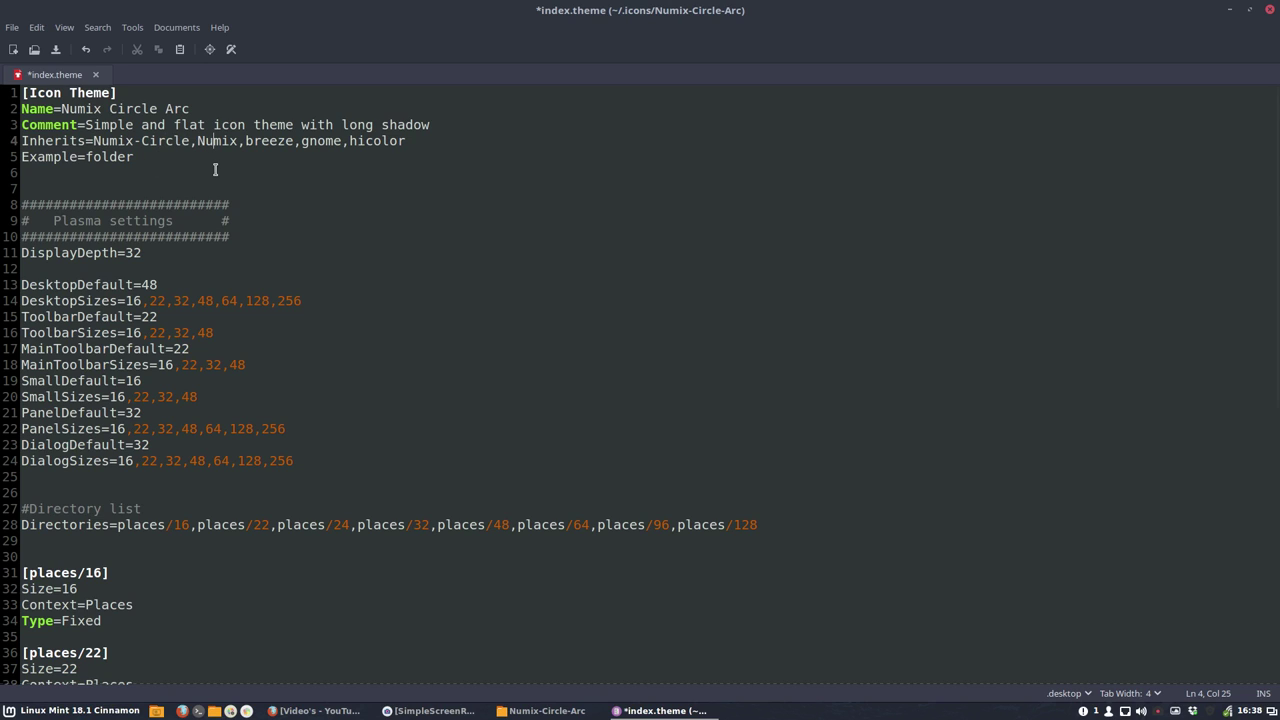
{"action": "key", "text": "ctrl+s"}
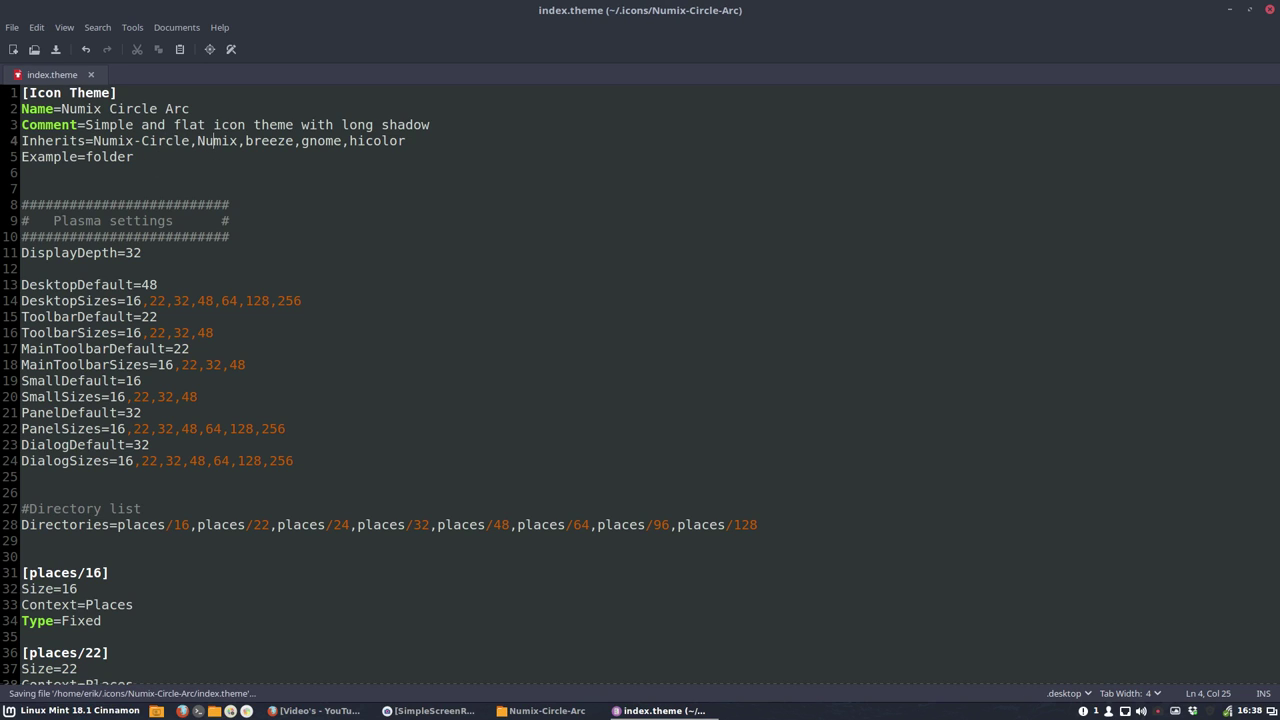
Step: Close Xed, run create-new-icon-theme.cache.sh in a terminal, and return to the Home folder
{"action": "left_click", "coordinate": [1267, 10]}
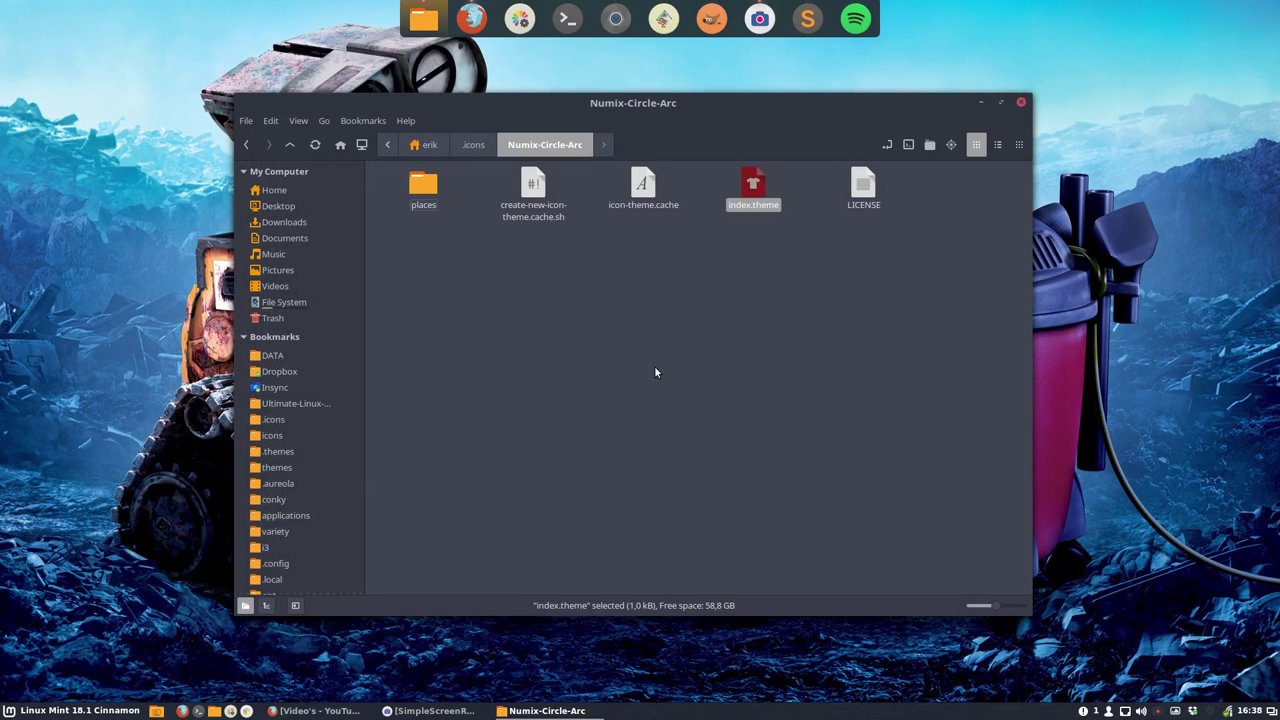
{"action": "left_click", "coordinate": [525, 190]}
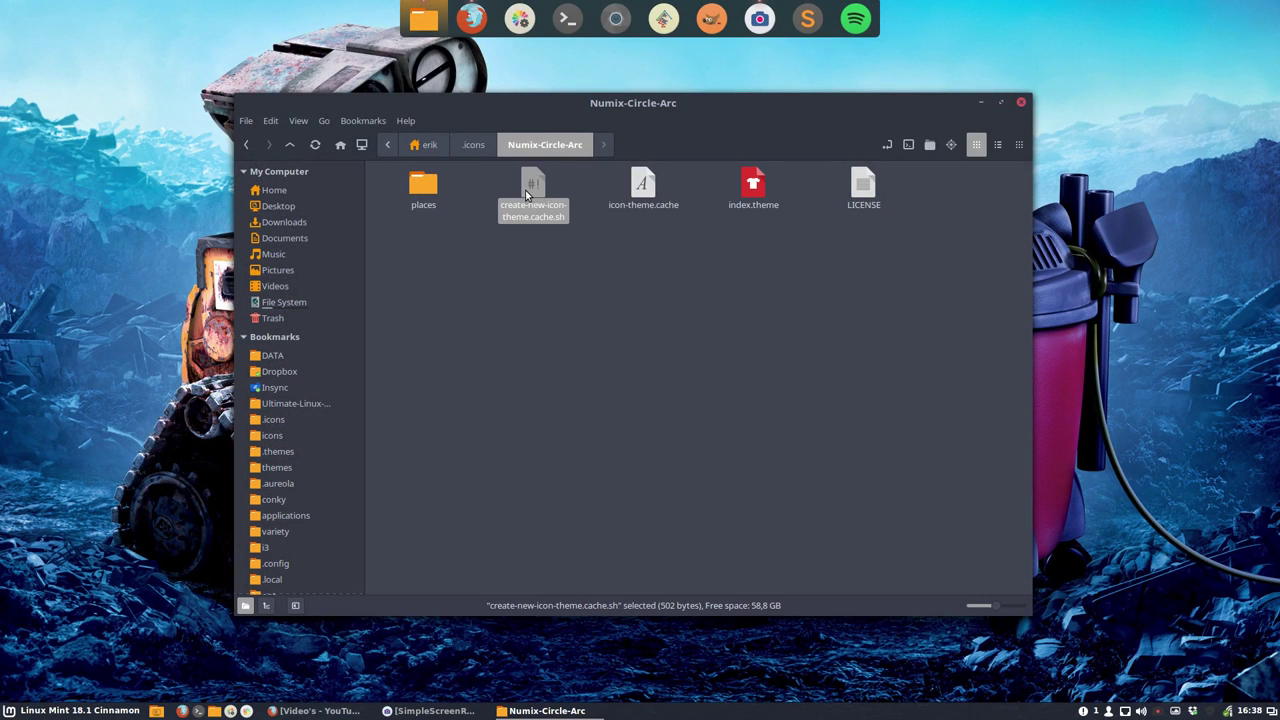
{"action": "double_click", "coordinate": [525, 190]}
{"action": "left_click", "coordinate": [514, 420]}
{"action": "left_click", "coordinate": [474, 146]}
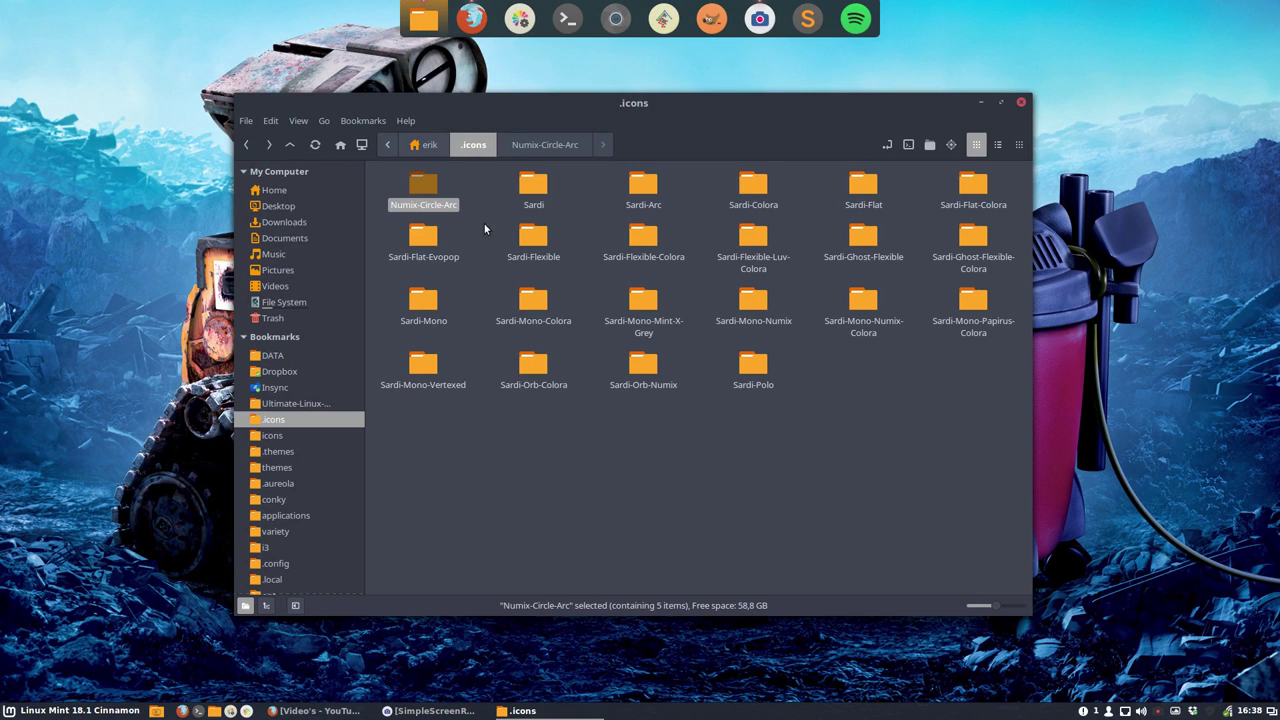
{"action": "key", "text": "alt+Up"}
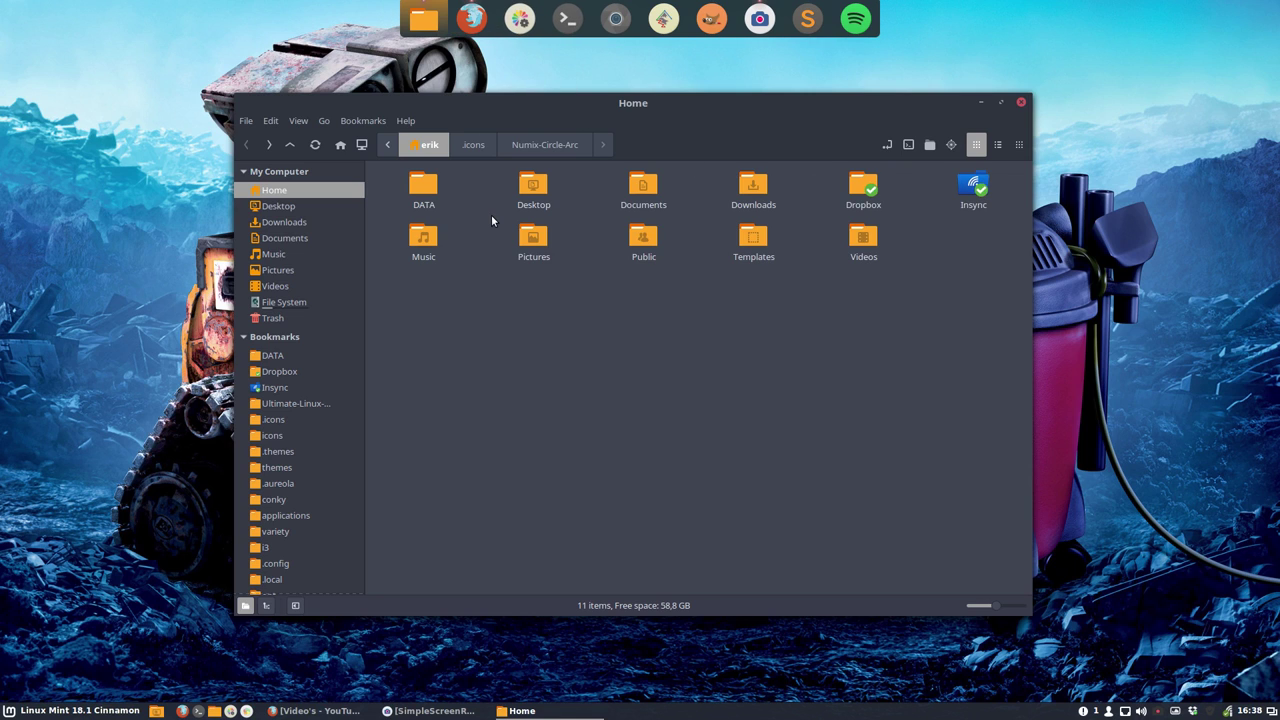
Step: Apply Numix-Circle-Arc as the icon theme in Themes, then close the window
{"action": "left_click", "coordinate": [519, 18]}
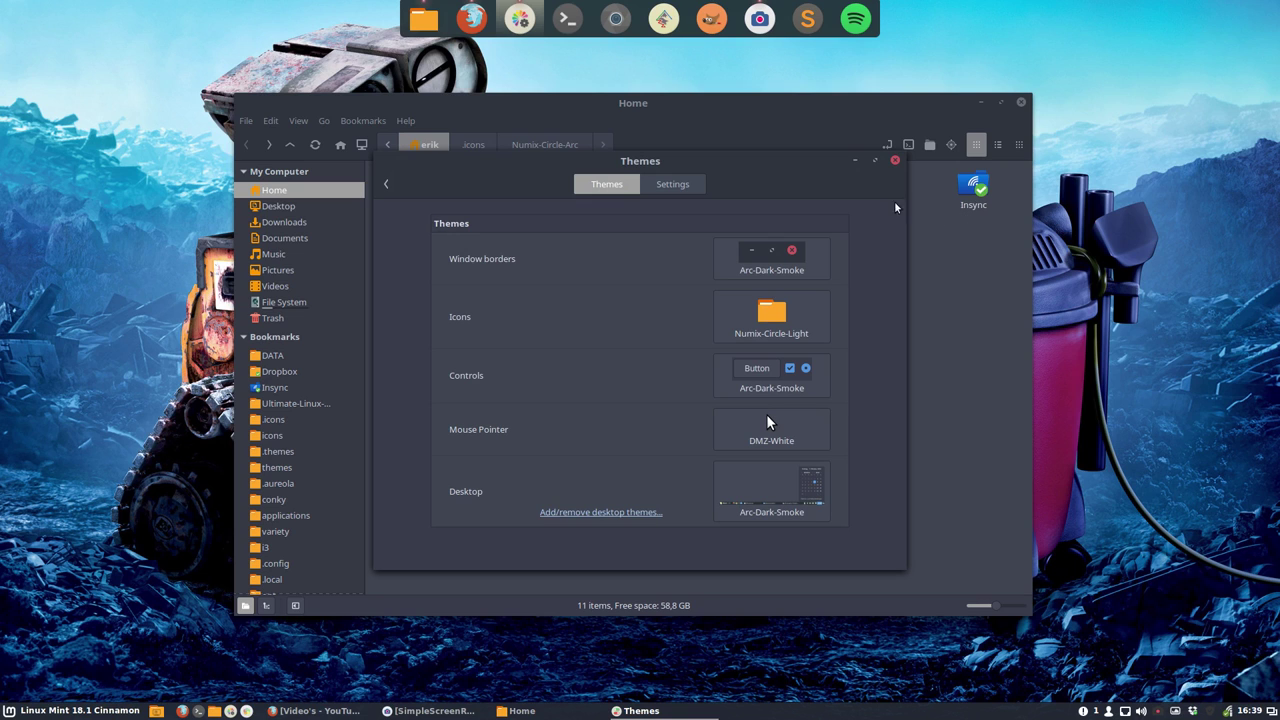
{"action": "left_click_drag", "start_coordinate": [788, 168], "coordinate": [695, 180]}
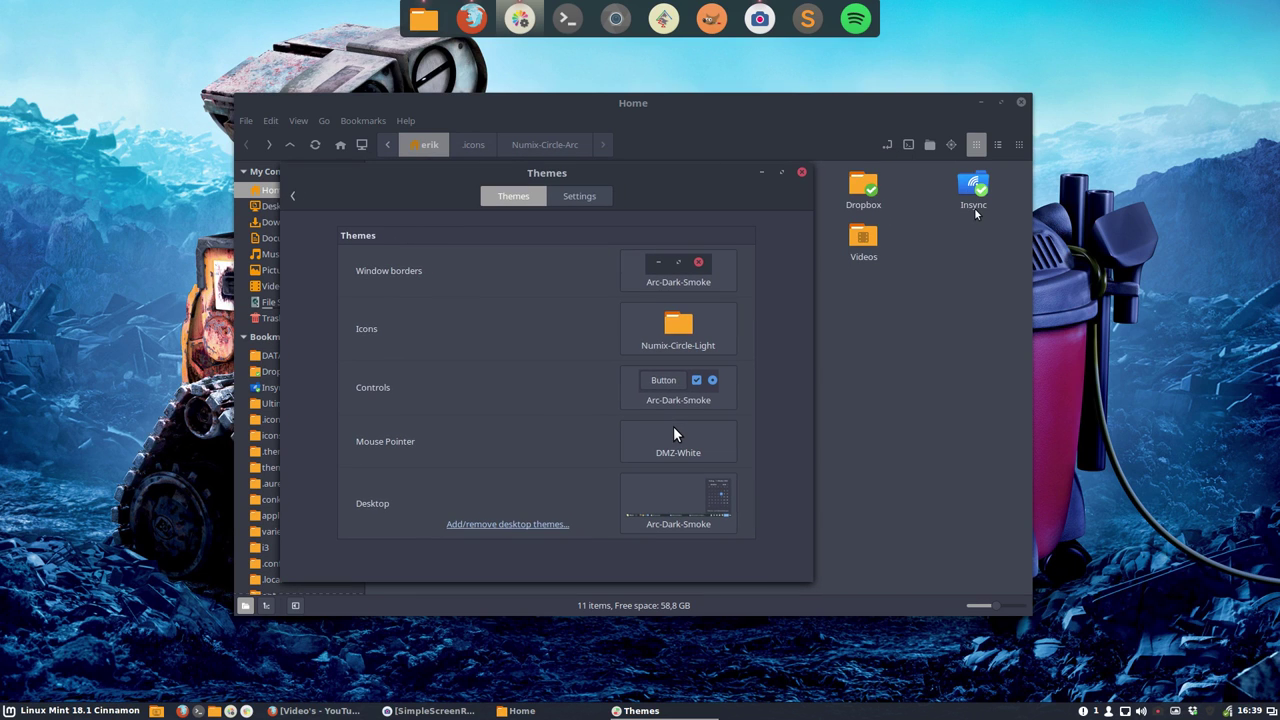
{"action": "left_click", "coordinate": [695, 340]}
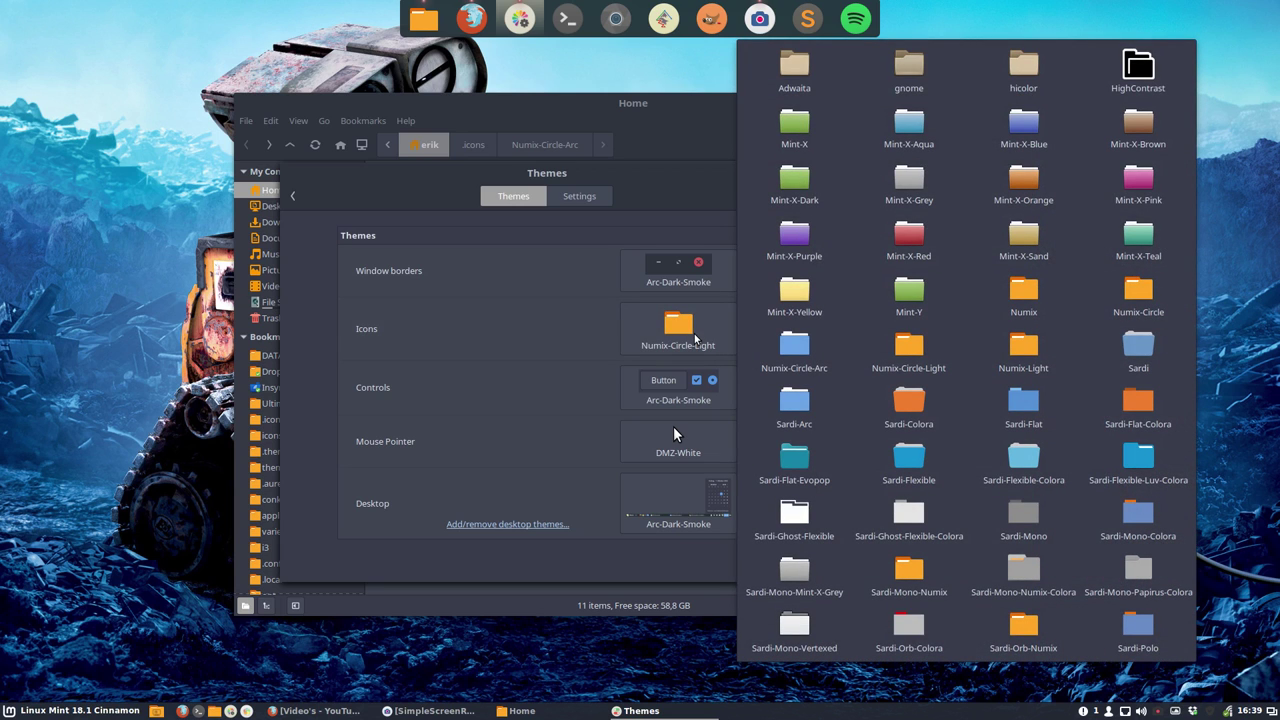
{"action": "left_click", "coordinate": [791, 352]}
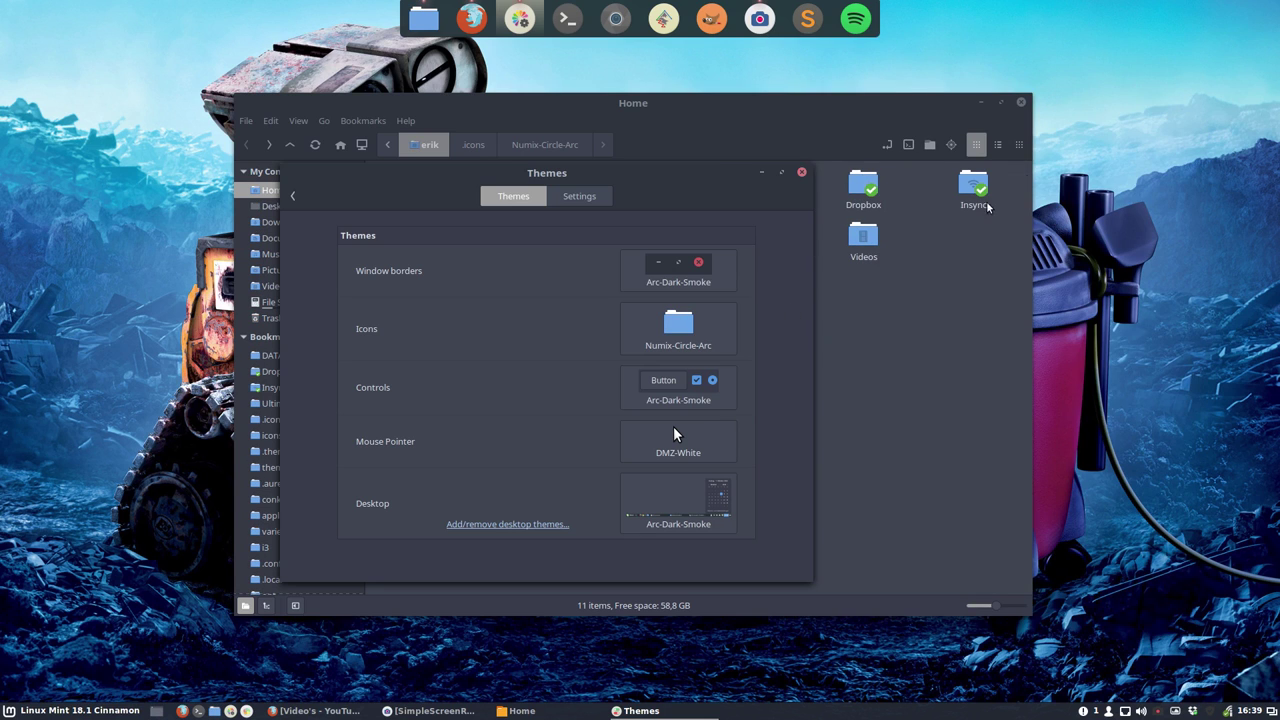
{"action": "key", "text": "alt+F4"}
{"action": "left_click", "coordinate": [35, 708]}
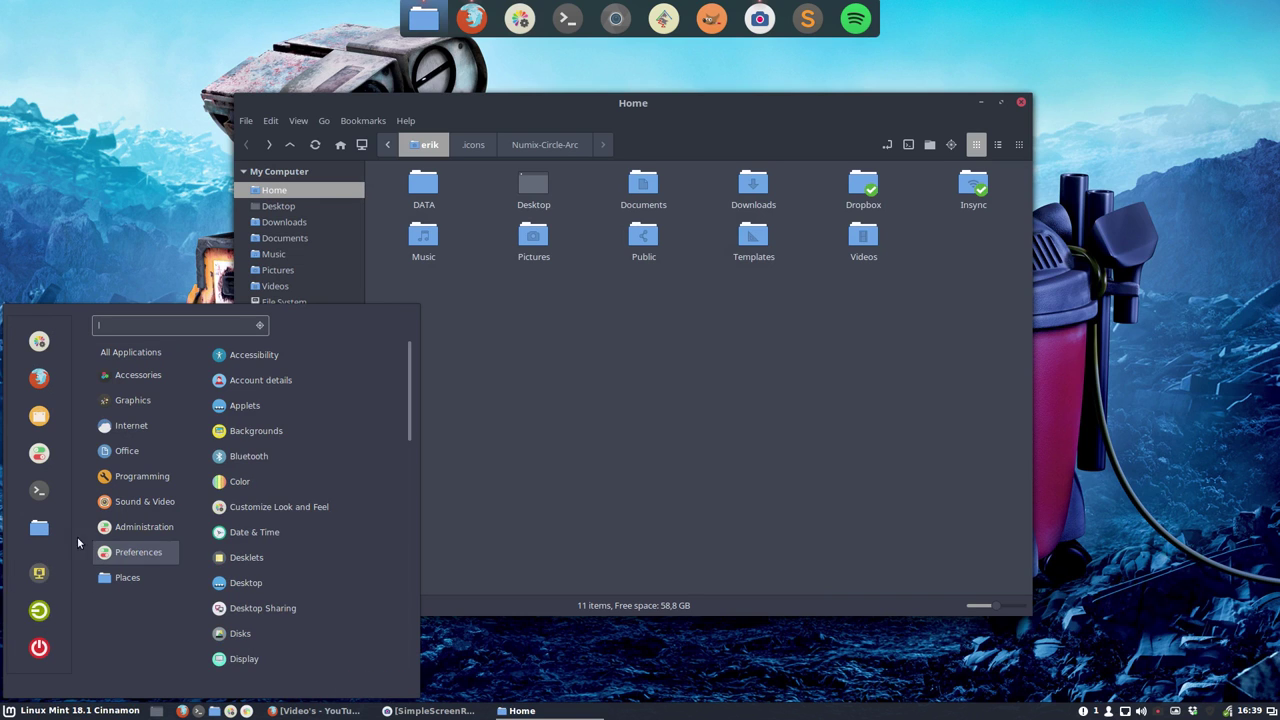
{"action": "left_click", "coordinate": [618, 403]}
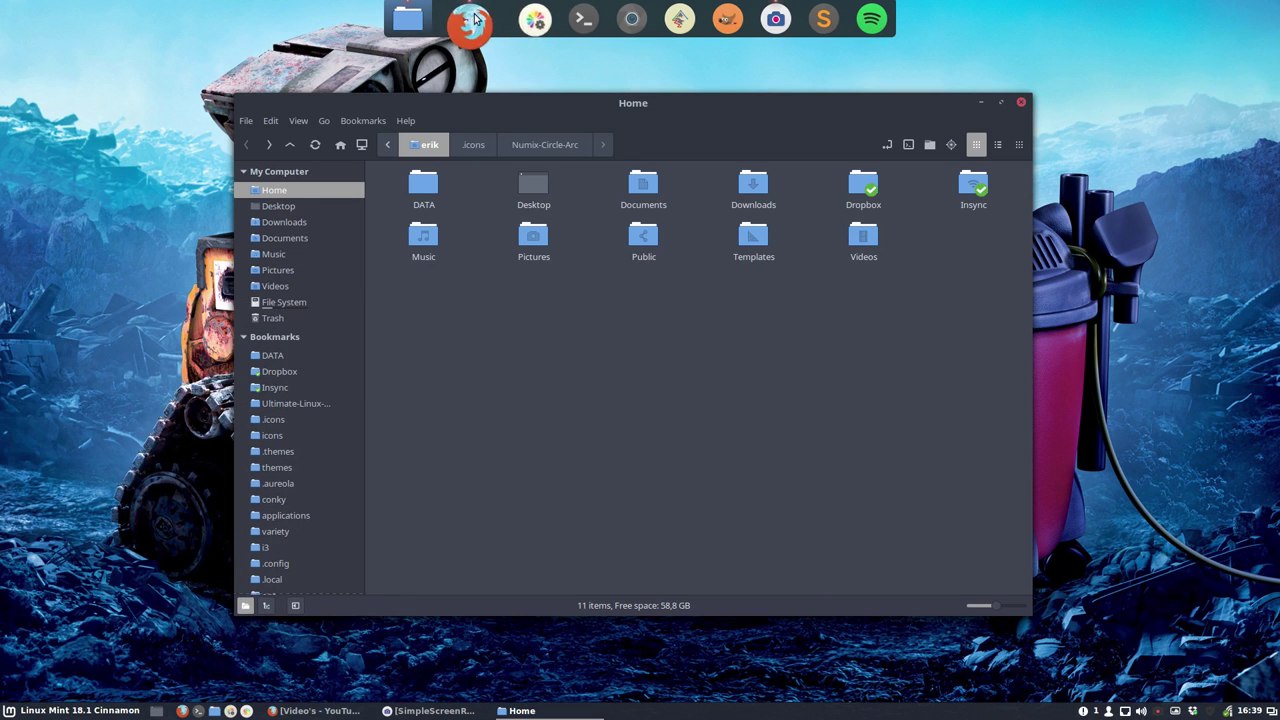
{"action": "left_click", "coordinate": [49, 706]}
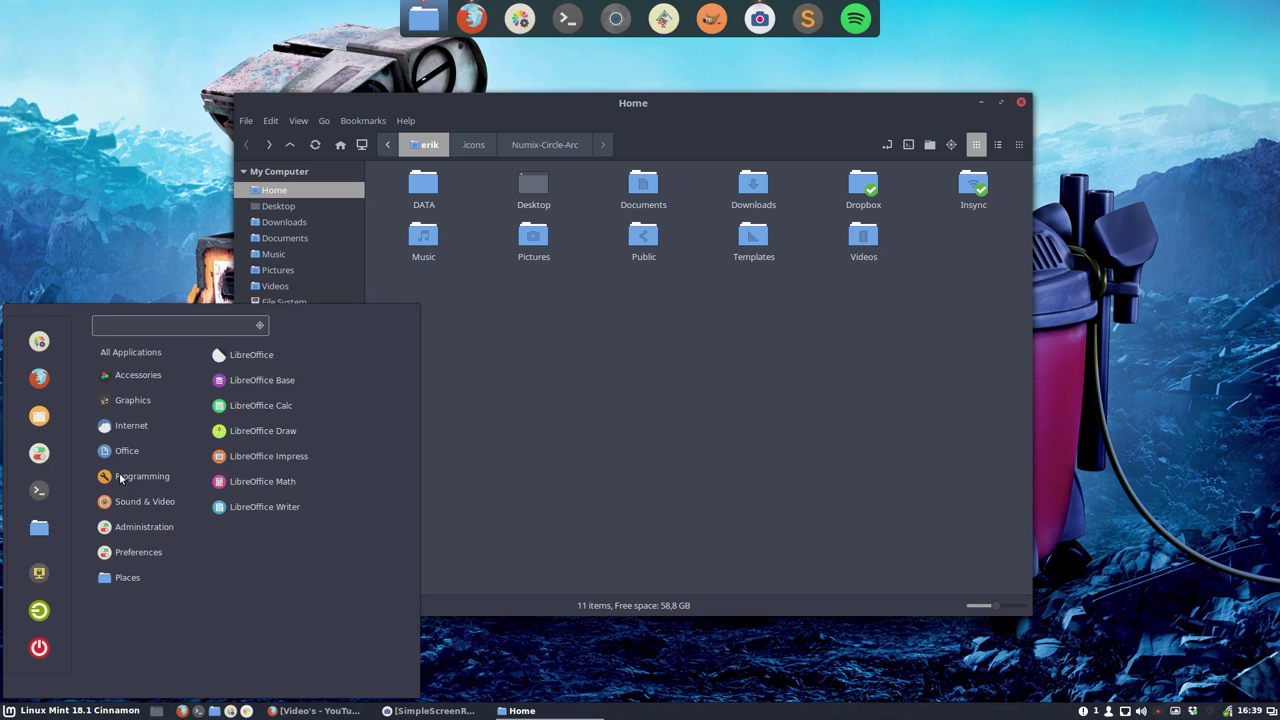
{"action": "mouse_move", "coordinate": [138, 552]}
{"action": "scroll", "coordinate": [300, 500], "scroll_direction": "down", "scroll_amount": 6}
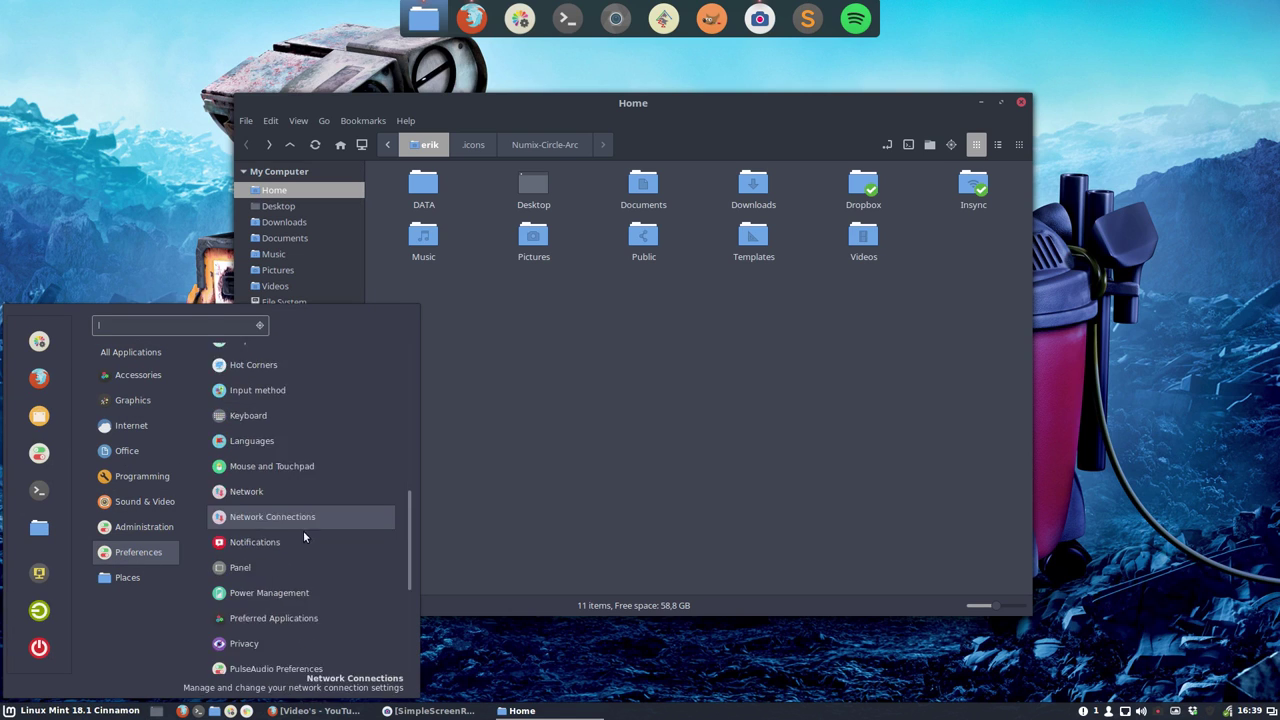
{"action": "scroll", "coordinate": [303, 530], "scroll_direction": "down", "scroll_amount": 4}
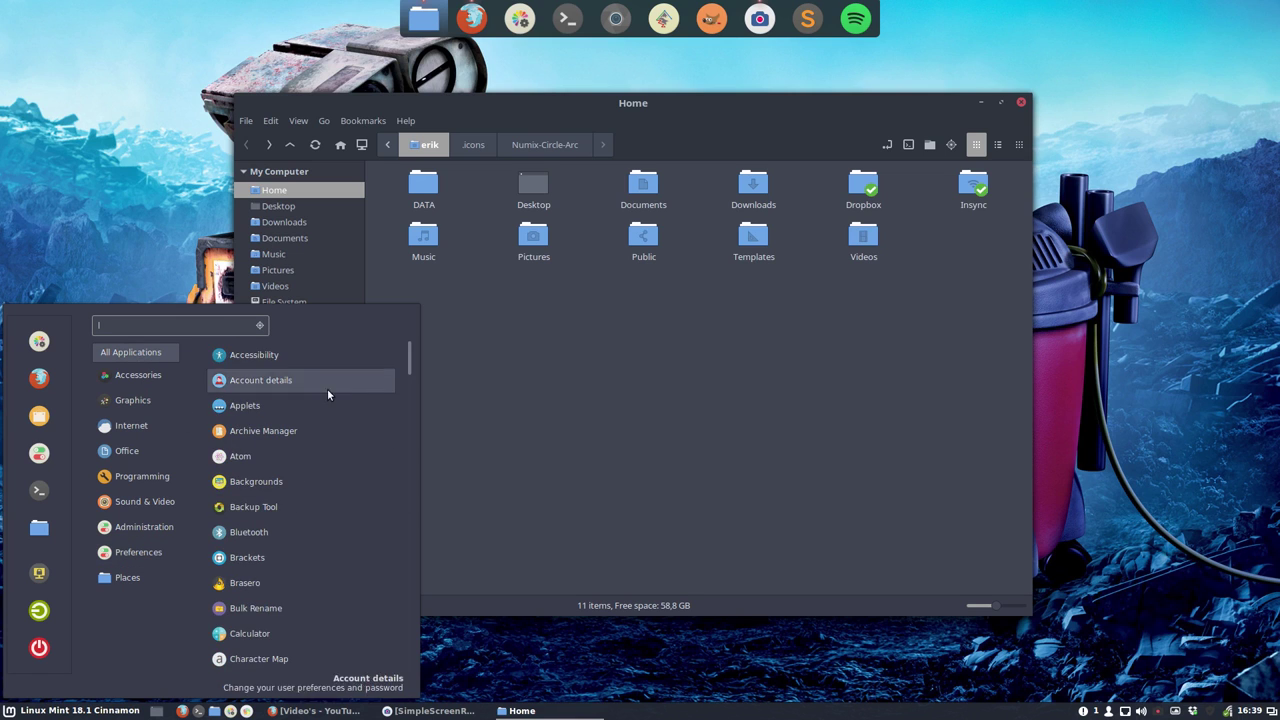
{"action": "scroll", "coordinate": [324, 437], "scroll_direction": "down", "scroll_amount": 5}
{"action": "scroll", "coordinate": [324, 437], "scroll_direction": "down", "scroll_amount": 6}
{"action": "scroll", "coordinate": [324, 437], "scroll_direction": "down", "scroll_amount": 5}
{"action": "scroll", "coordinate": [324, 437], "scroll_direction": "down", "scroll_amount": 5}
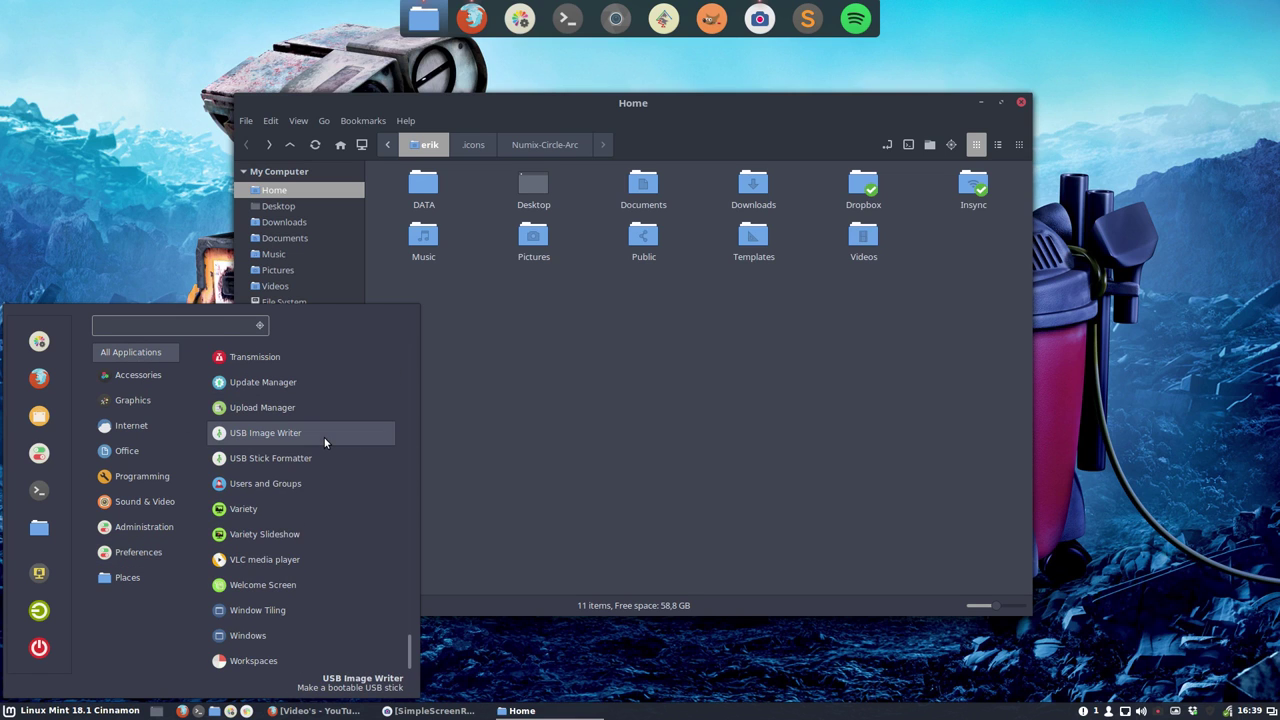
{"action": "left_click", "coordinate": [39, 453]}
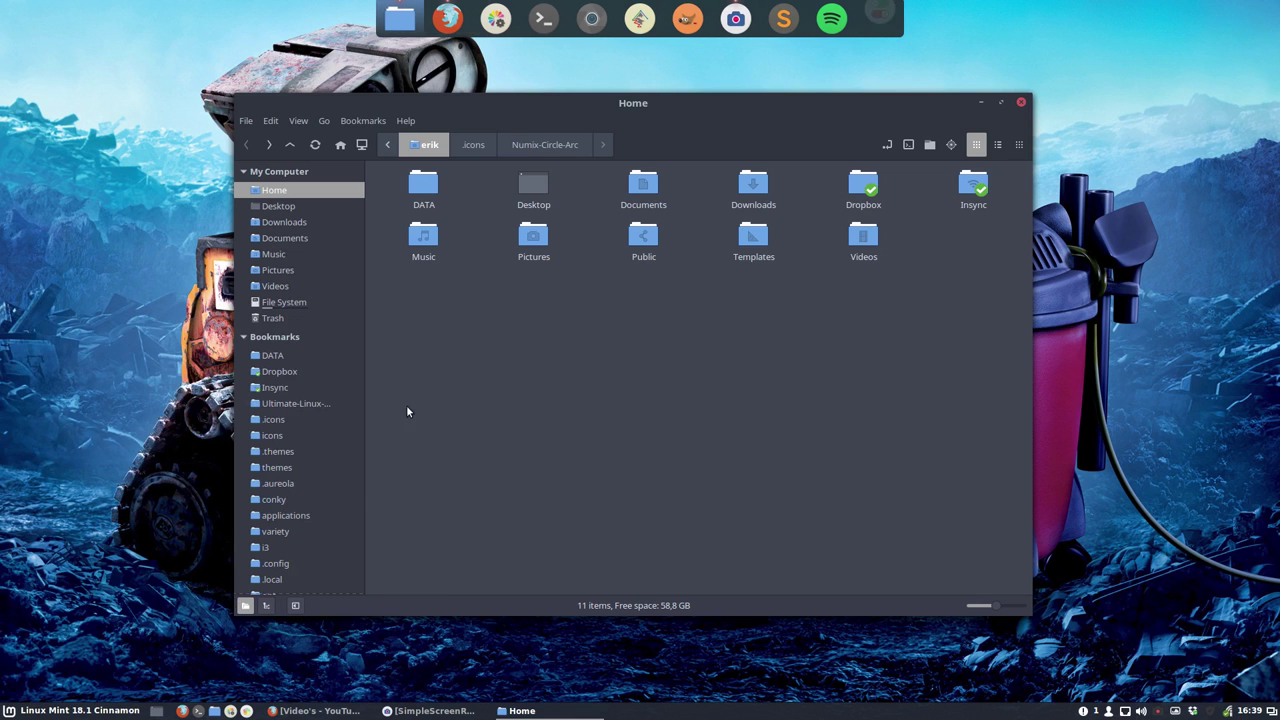
{"action": "scroll", "coordinate": [655, 404], "scroll_direction": "down", "scroll_amount": 3}
{"action": "scroll", "coordinate": [655, 404], "scroll_direction": "down", "scroll_amount": 3}
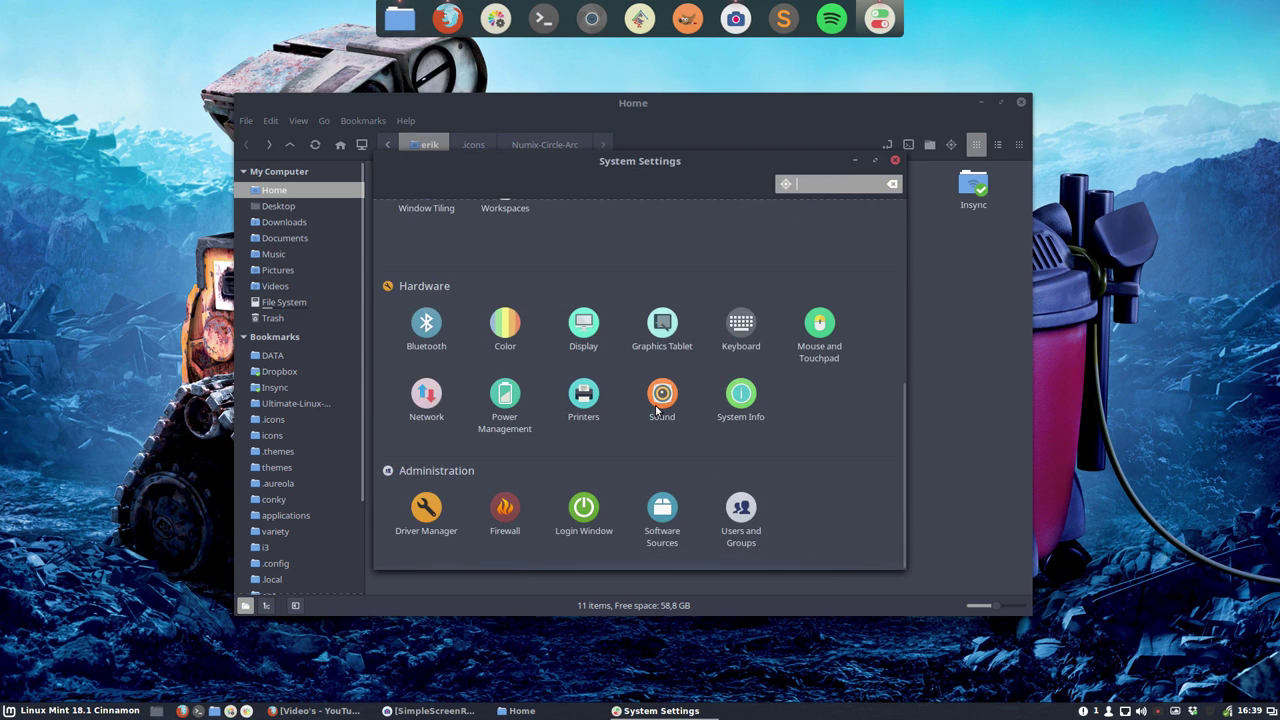
{"action": "scroll", "coordinate": [655, 404], "scroll_direction": "up", "scroll_amount": 6}
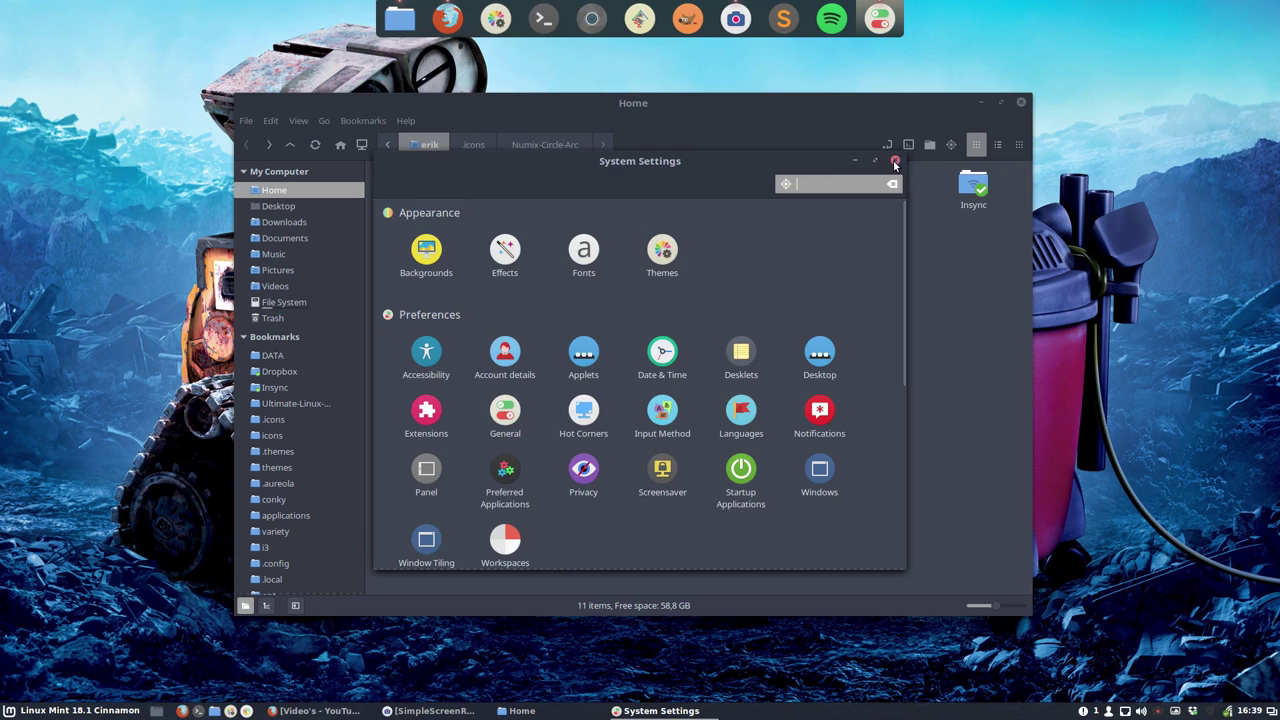
{"action": "left_click", "coordinate": [895, 160]}
{"action": "right_click", "coordinate": [601, 377]}
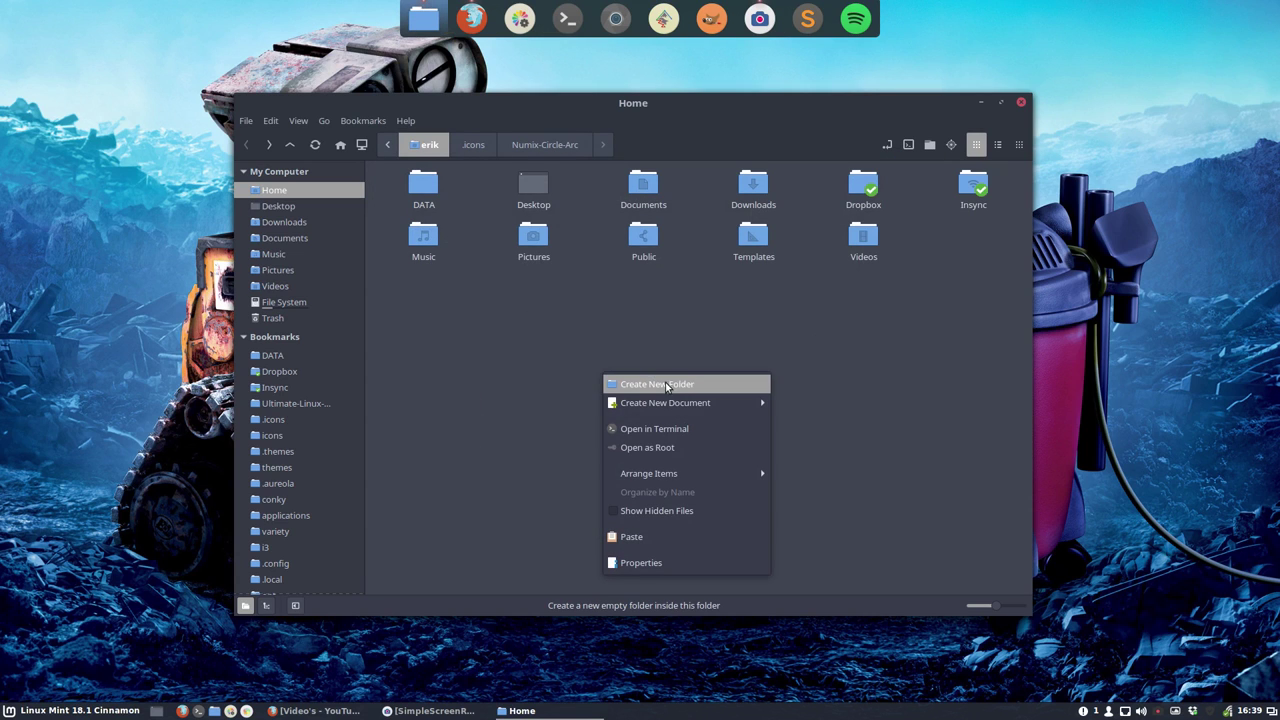
{"action": "left_click", "coordinate": [492, 494]}
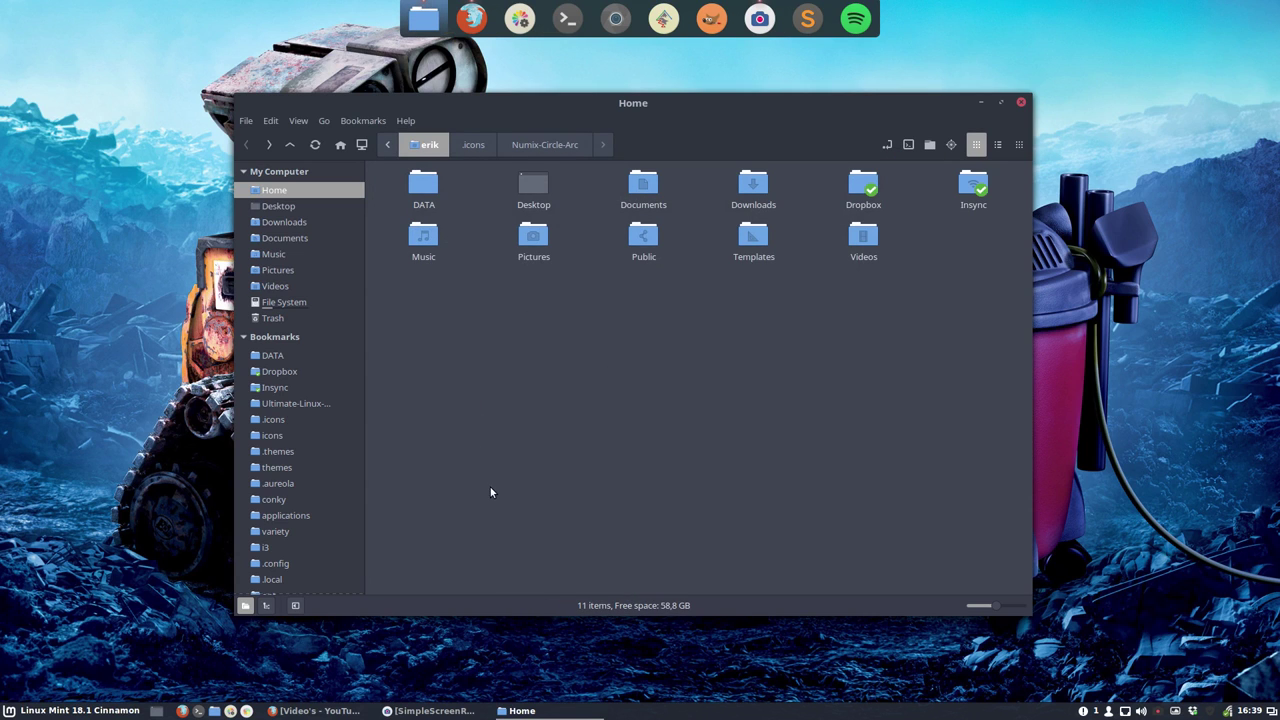
{"action": "left_click", "coordinate": [246, 121]}
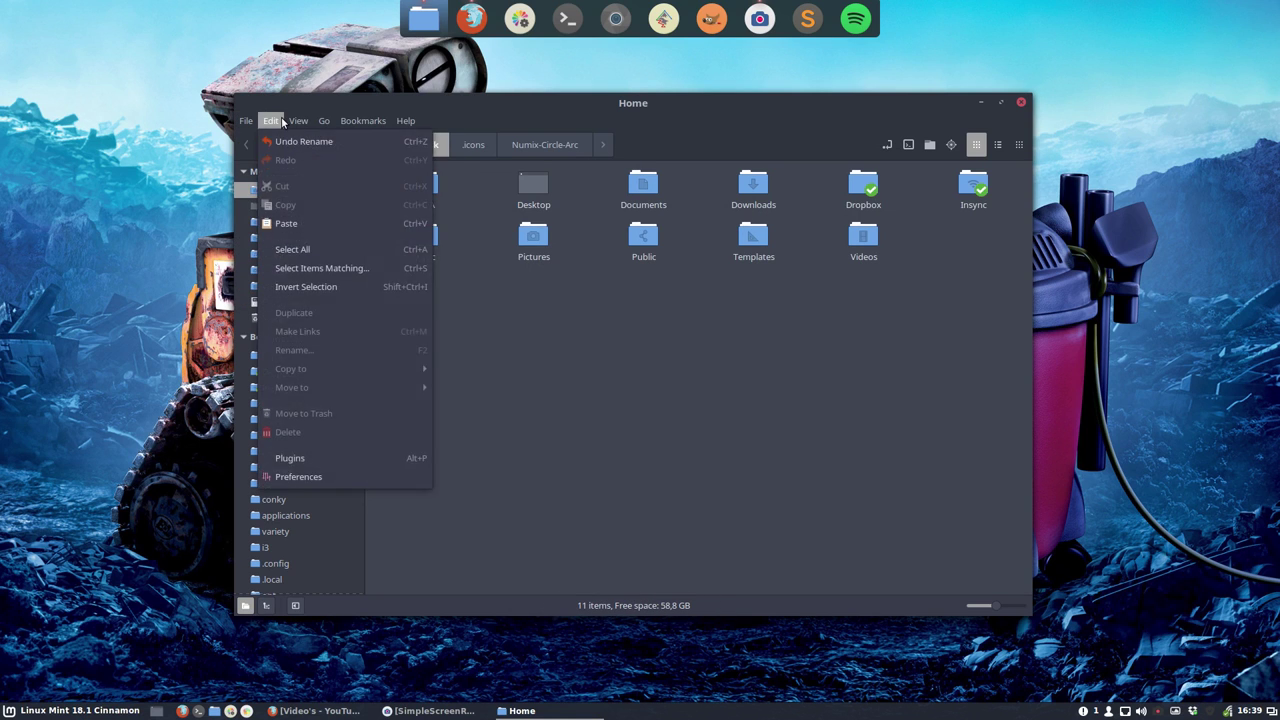
{"action": "left_click", "coordinate": [745, 398]}
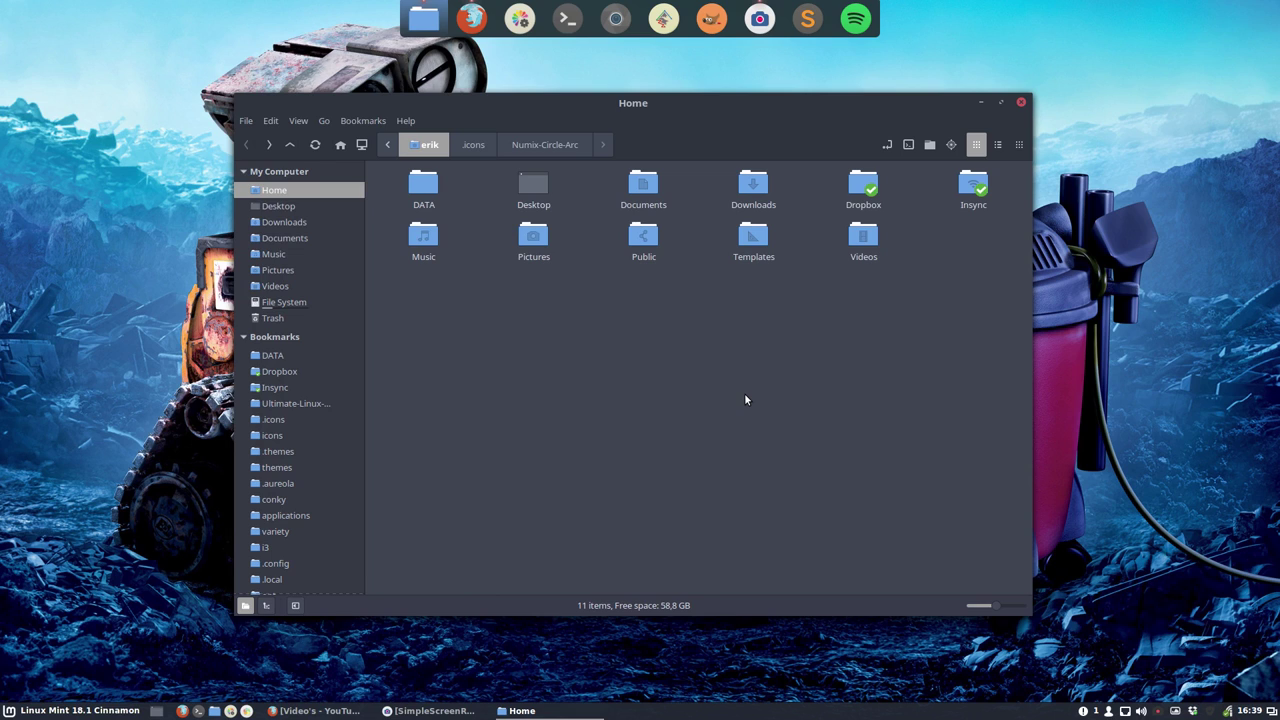